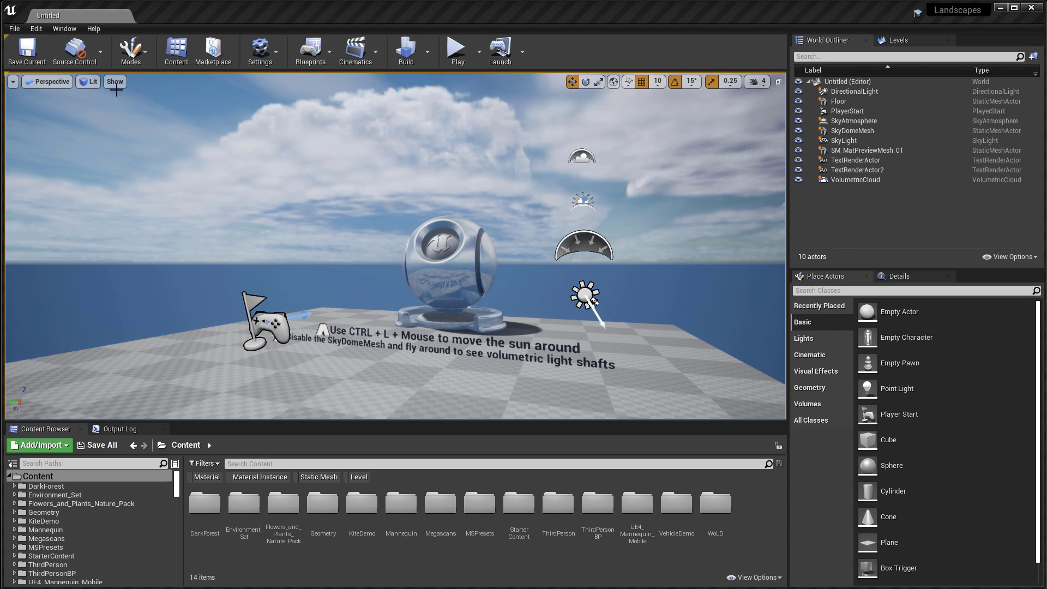
Create a new level from the TimeOfDay template.
click(14, 28)
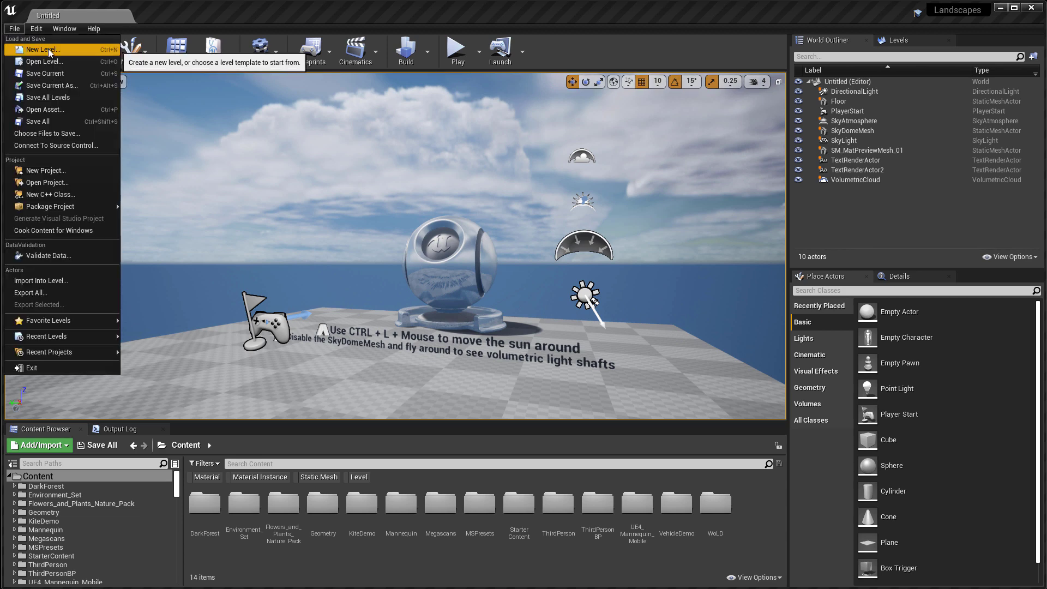
click(46, 50)
click(520, 277)
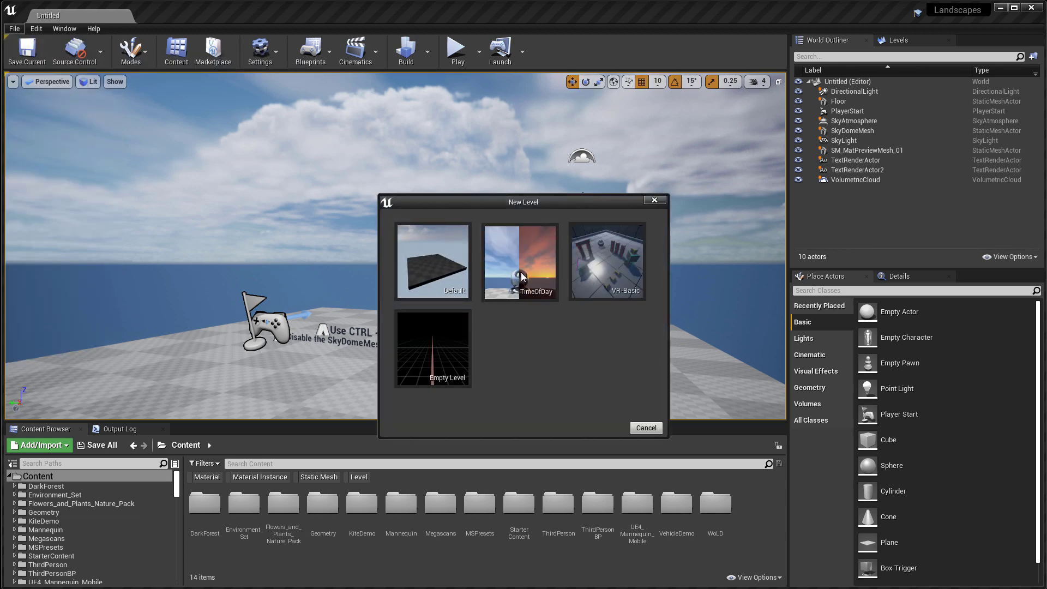
right_drag(521, 272, 453, 295)
key(s)
key(q)
key(w)
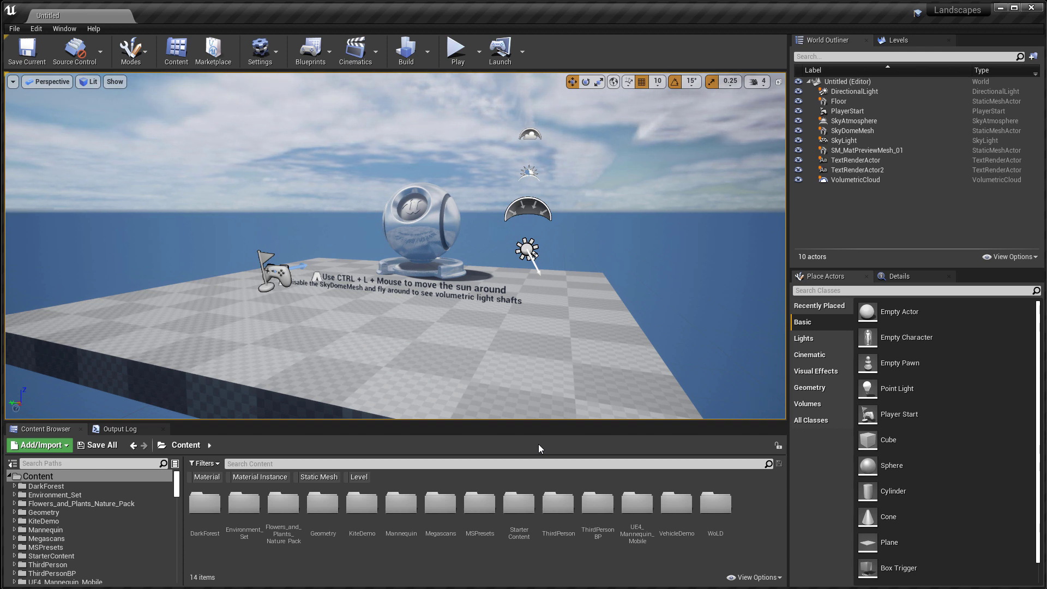
Turn off realtime rendering in the perspective viewport.
key(ctrl+r)
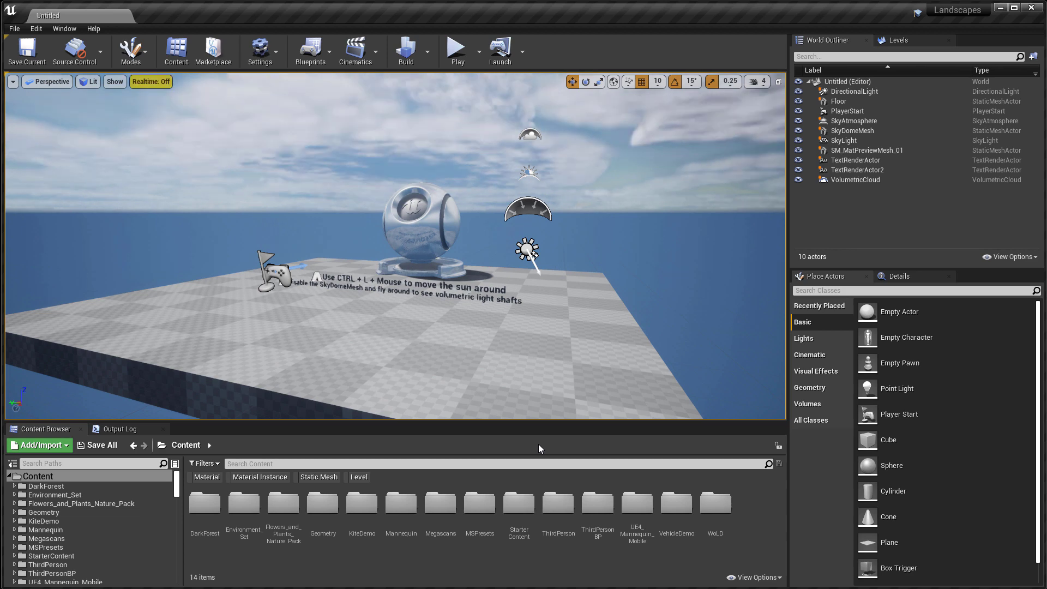
right_drag(561, 409, 535, 382)
drag(540, 395, 603, 336)
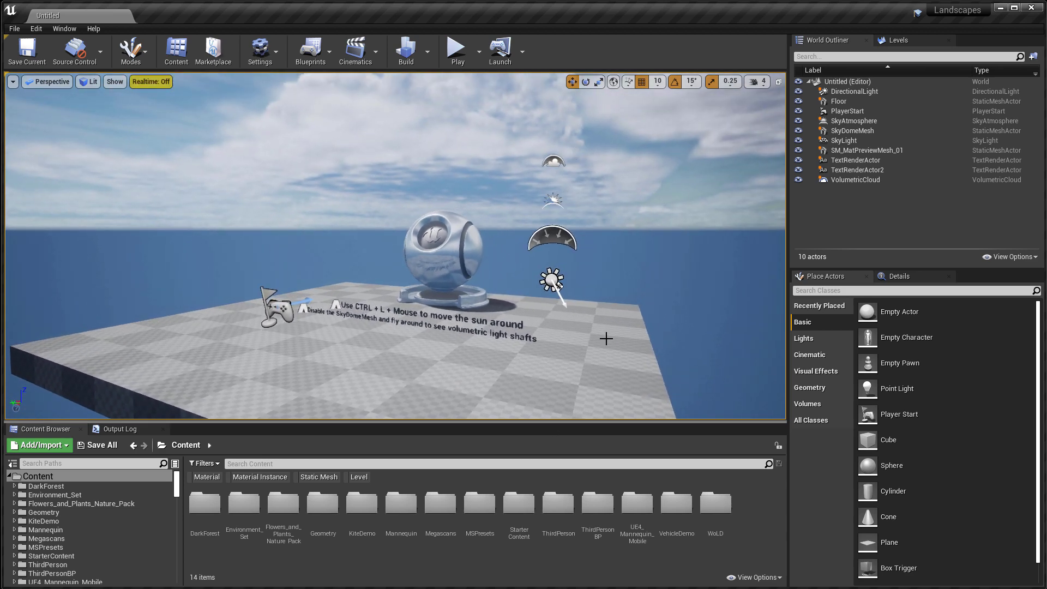
Examine the details of the level's directional light, sky light, sky atmosphere and volumetric cloud actors.
click(894, 93)
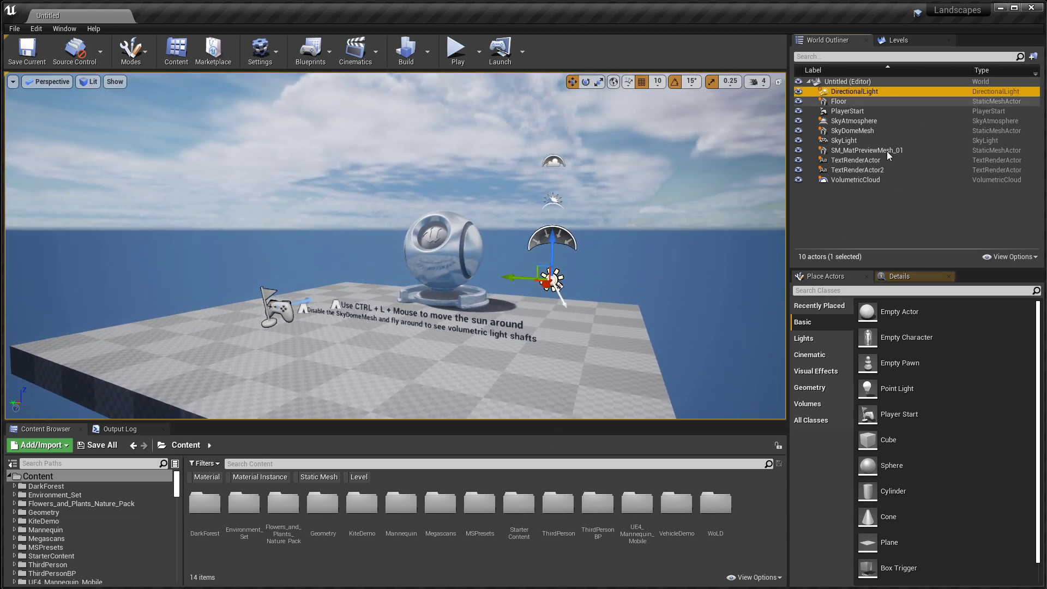
click(905, 277)
click(886, 138)
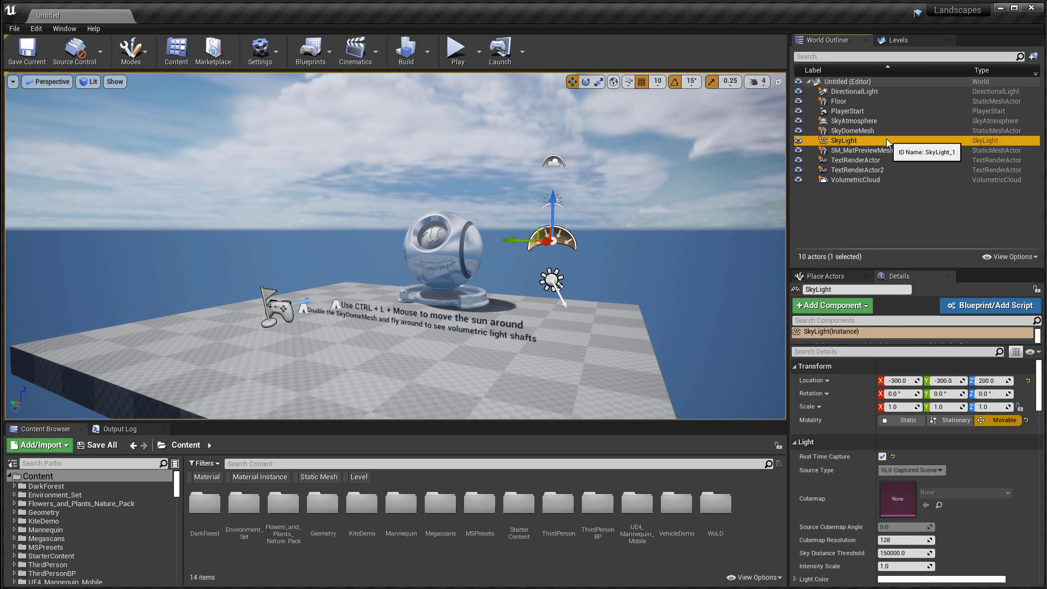
click(883, 121)
click(888, 181)
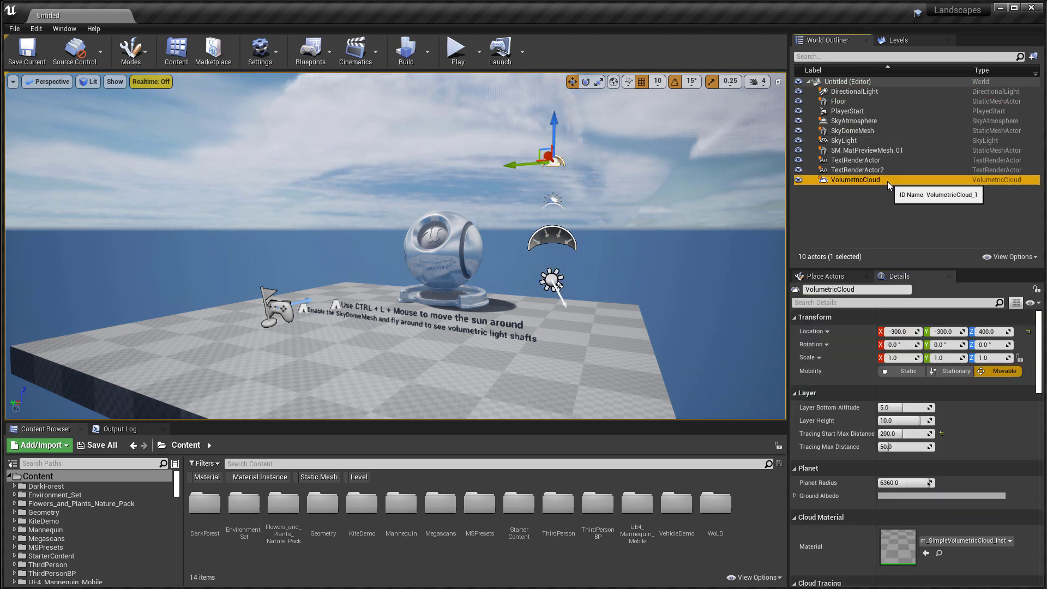
double_click(888, 181)
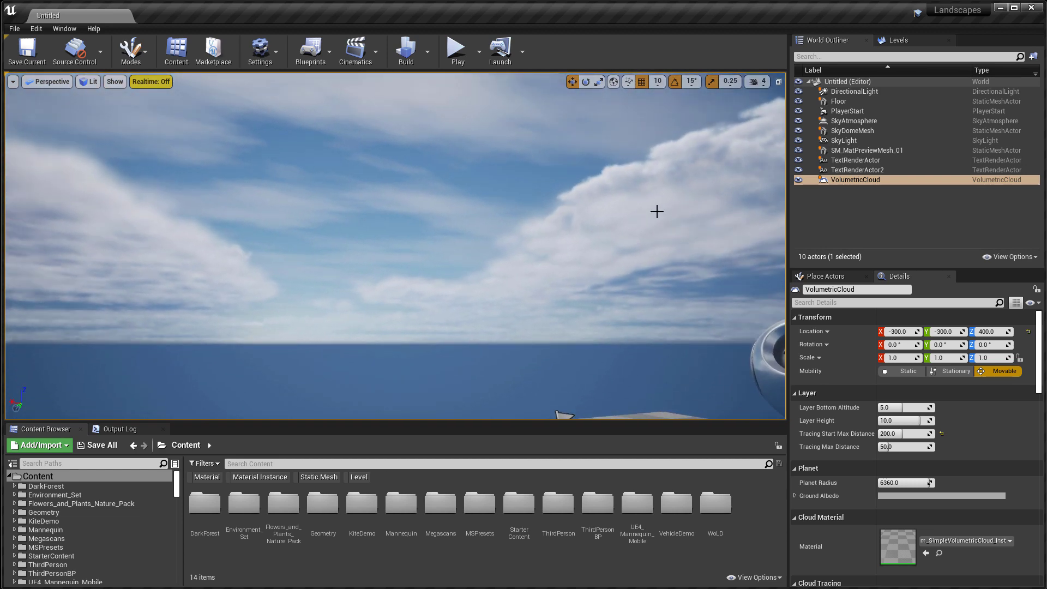
Hide the VolumetricCloud and SkyDomeMesh actors and select SkyDomeMesh to compare the bare sky.
click(797, 180)
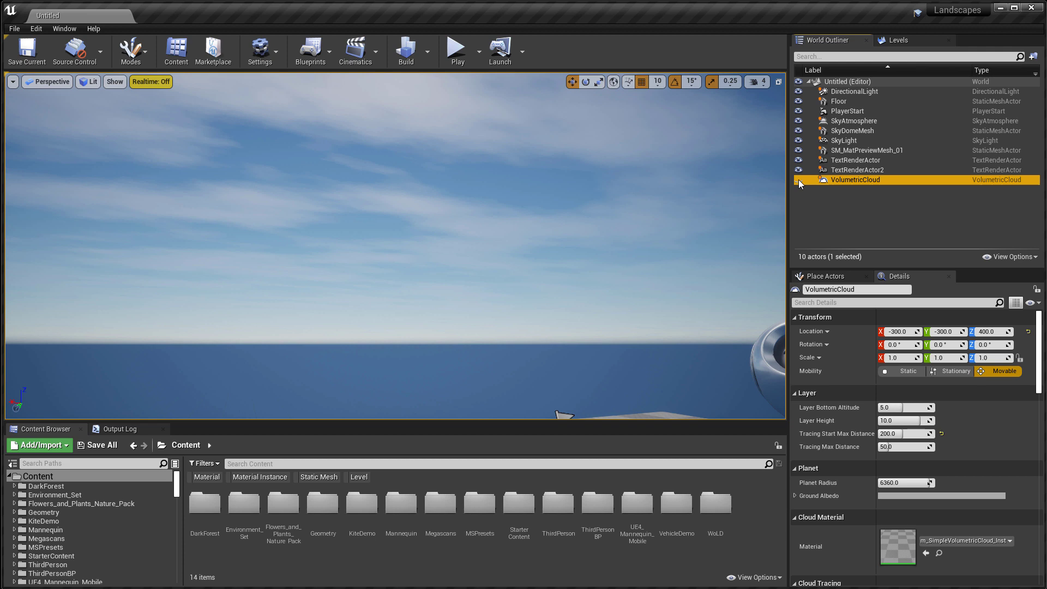
click(799, 130)
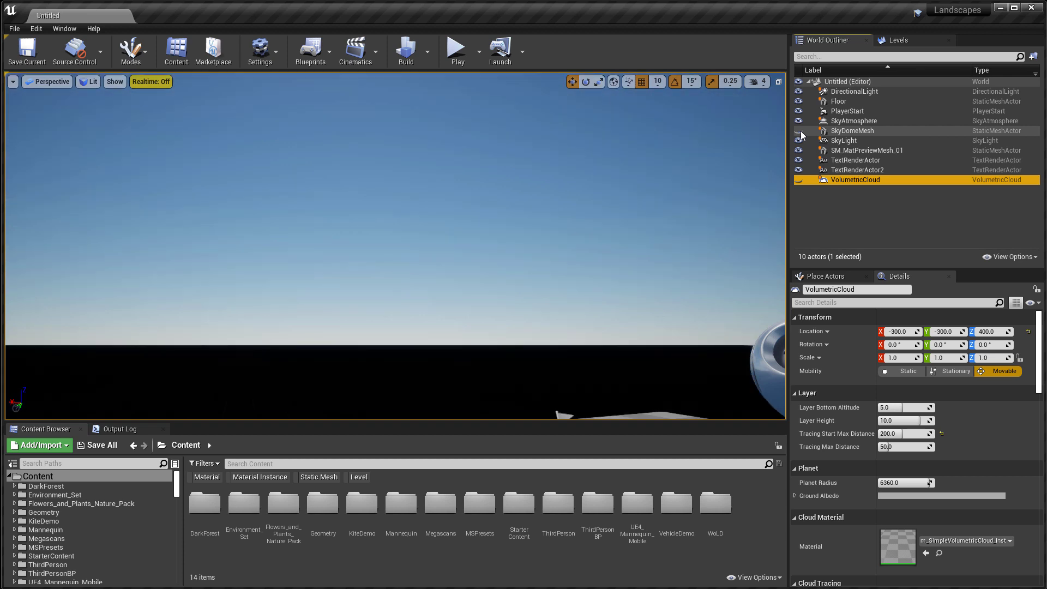
drag(709, 153, 779, 153)
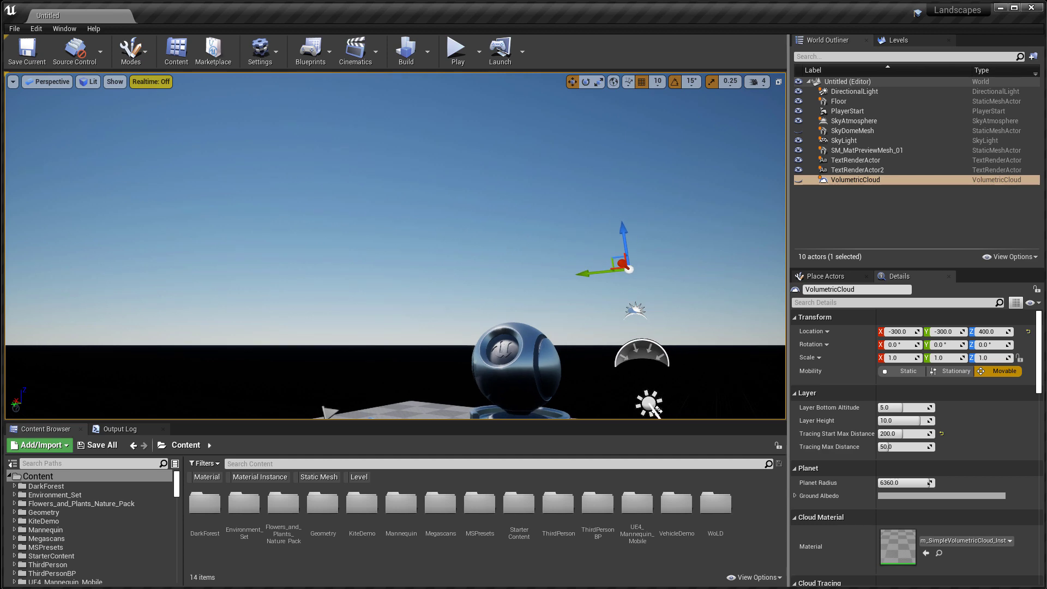
click(875, 132)
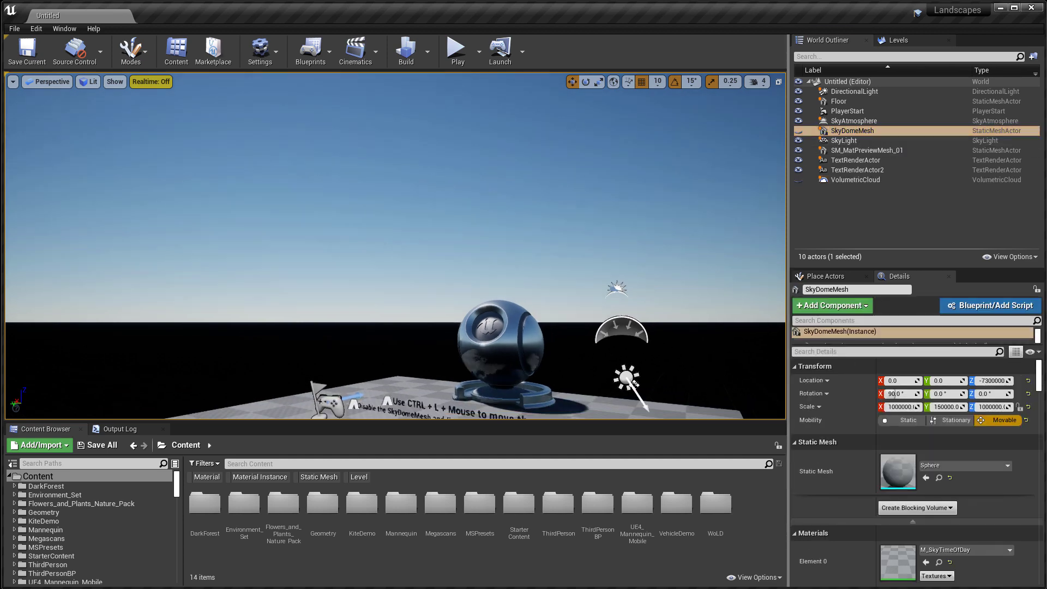
right_drag(396, 245, 417, 280)
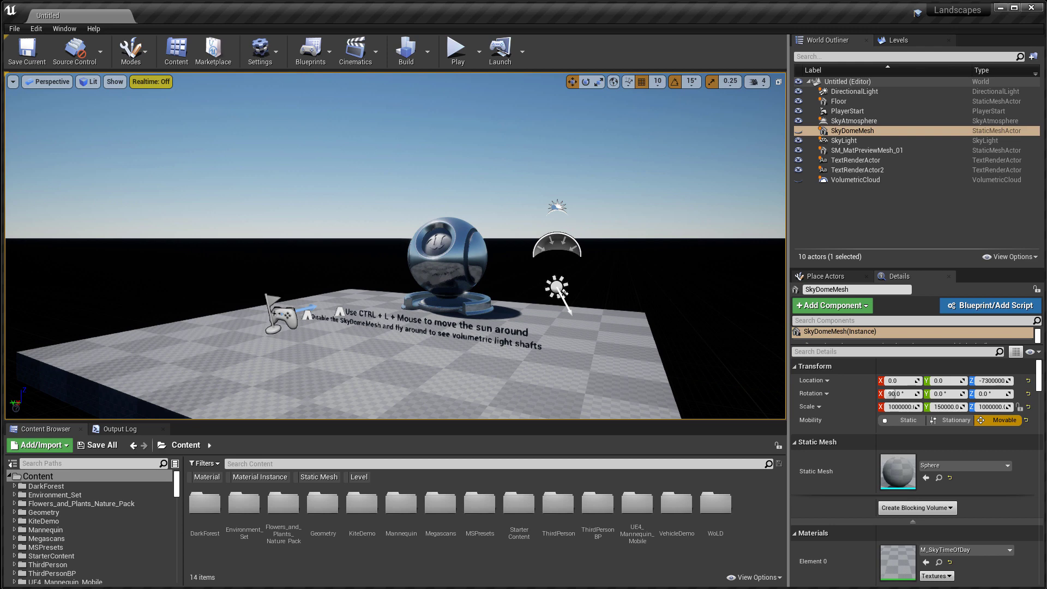
Make the VolumetricCloud and SkyDomeMesh actors visible again.
click(798, 180)
right_drag(708, 242, 771, 259)
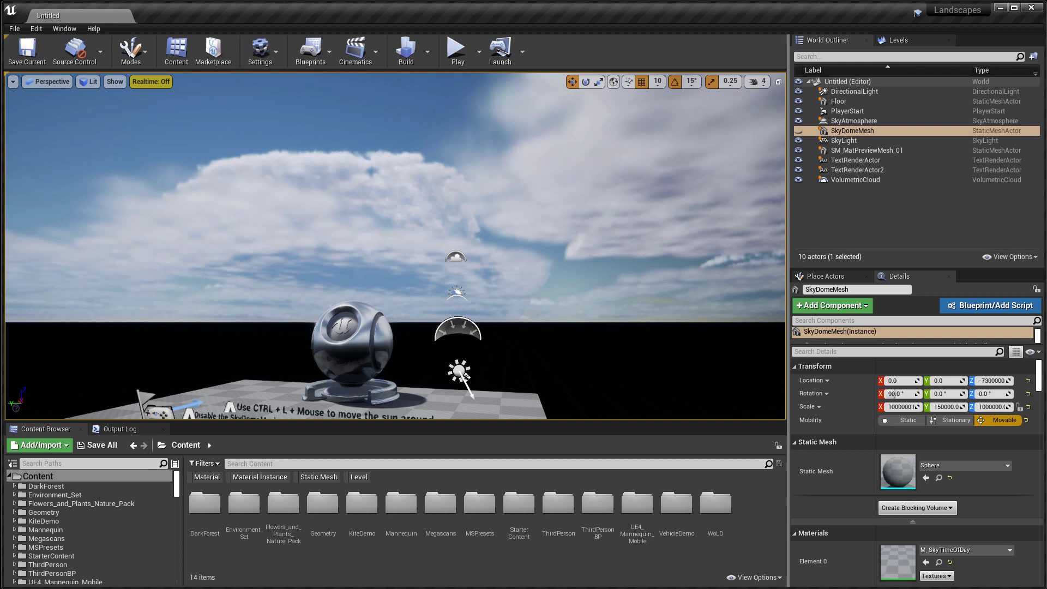
click(798, 131)
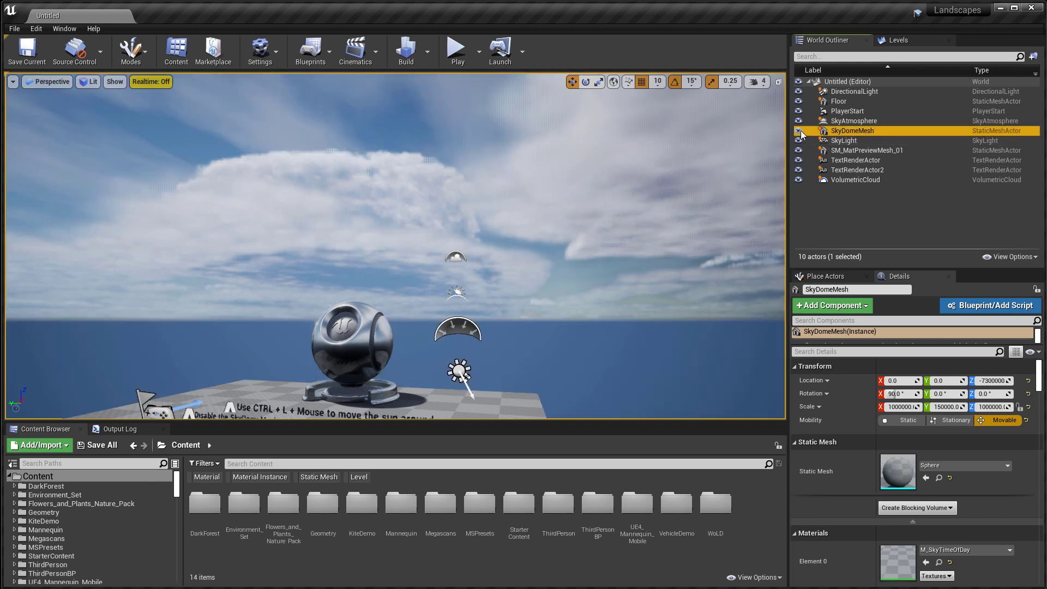
Play the level in the editor to preview it with the character, and end the play session.
right_drag(677, 224, 627, 247)
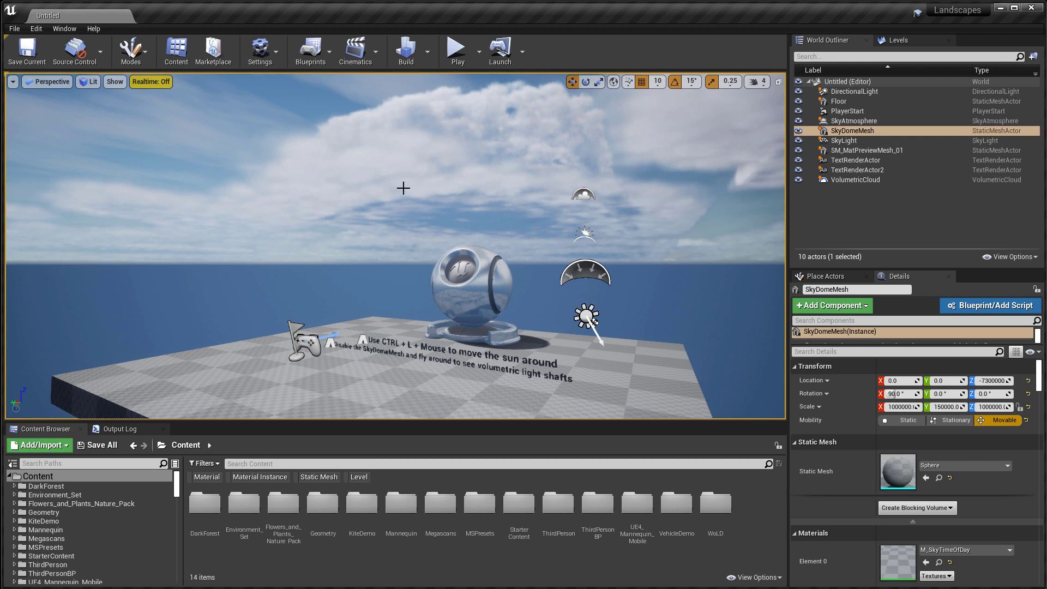
click(457, 55)
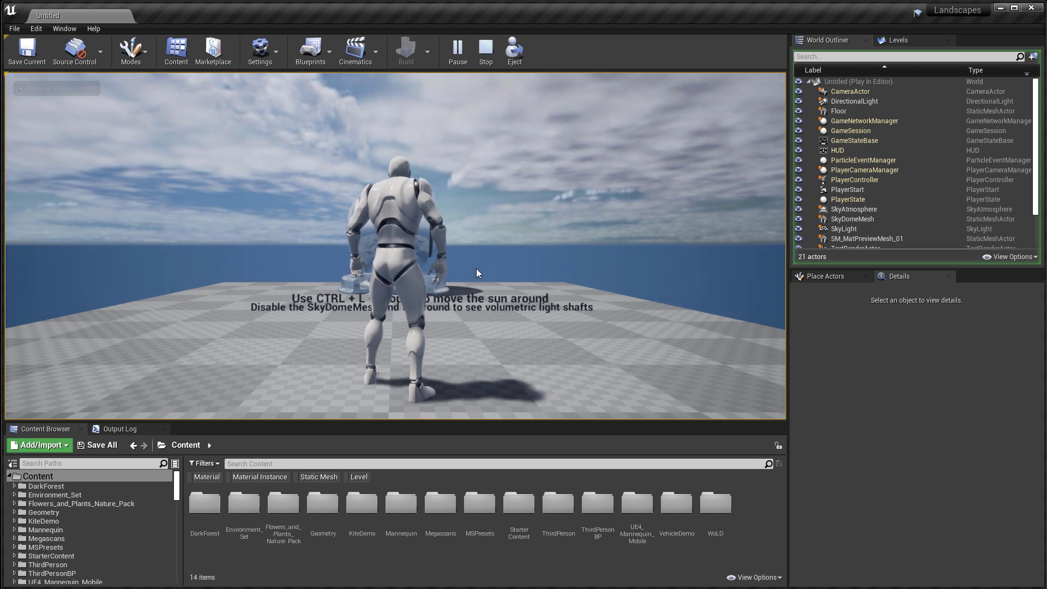
key(Escape)
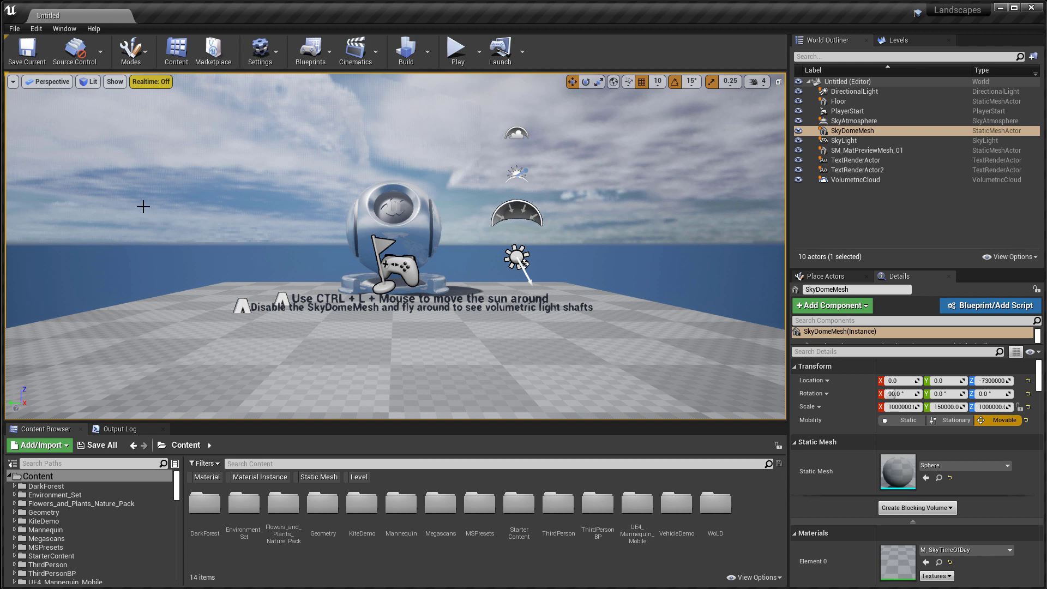
Create a new level from the Empty Level template.
click(14, 29)
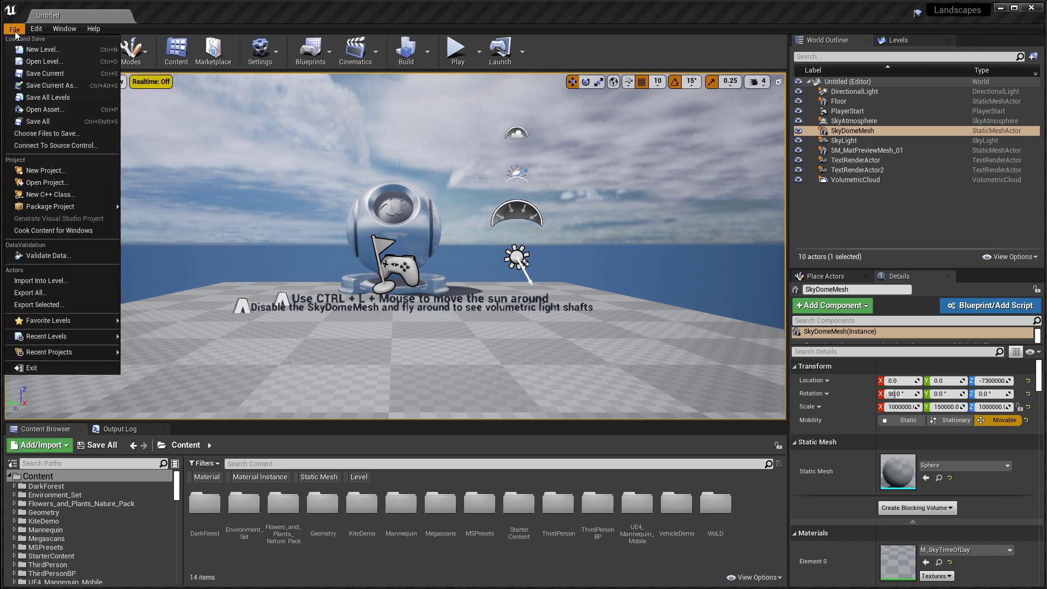
click(39, 49)
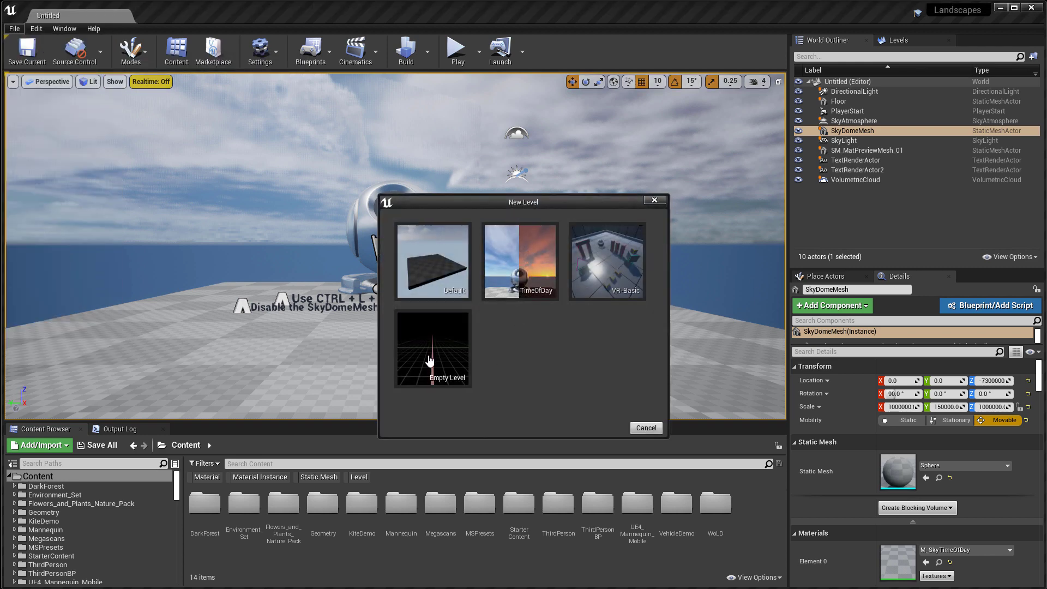
click(429, 358)
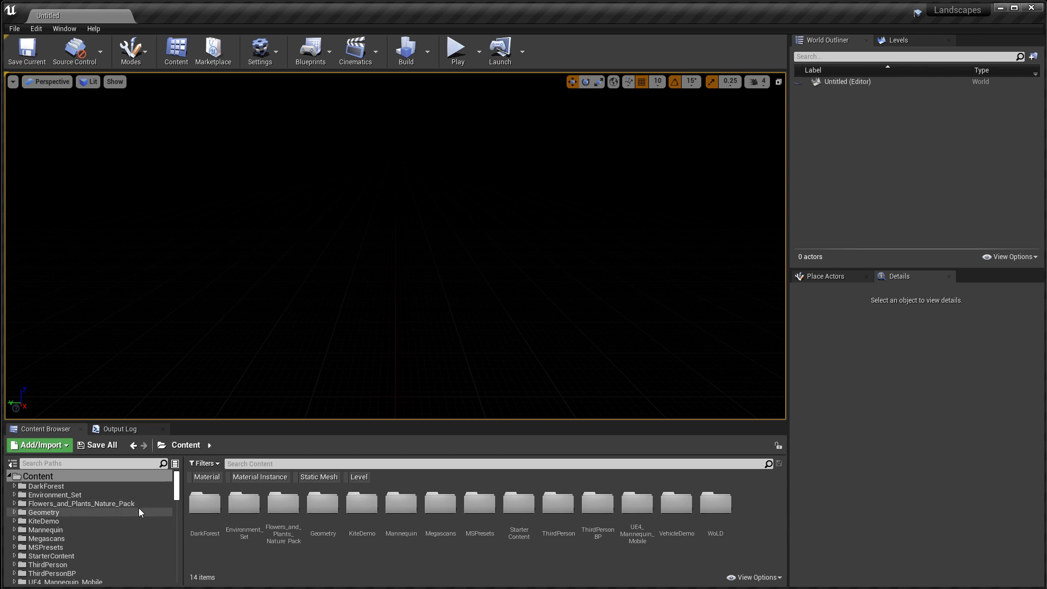
Make sure the Content Browser is set to show engine content.
click(772, 578)
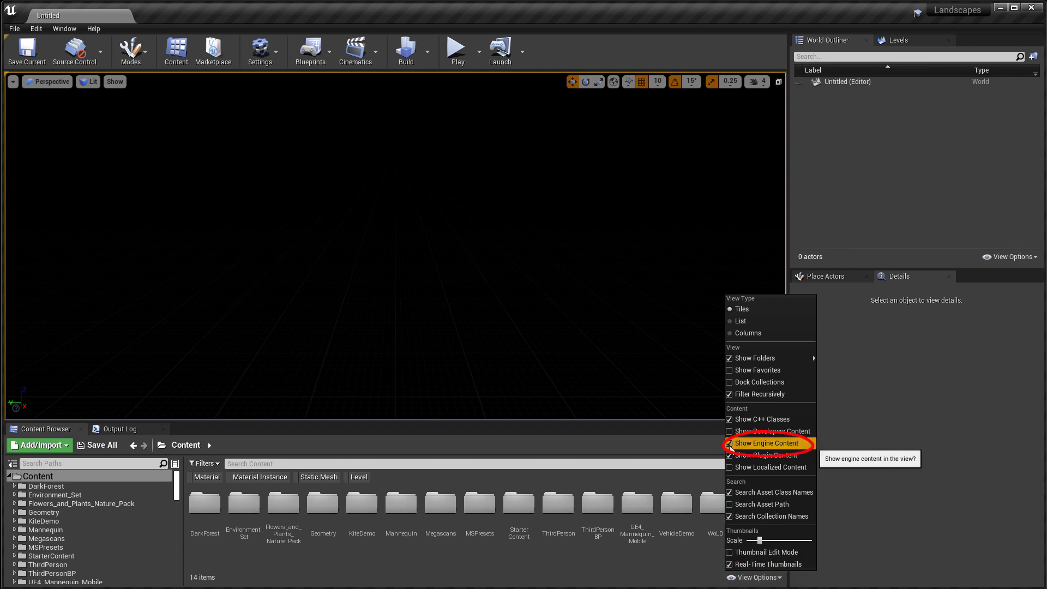
click(729, 445)
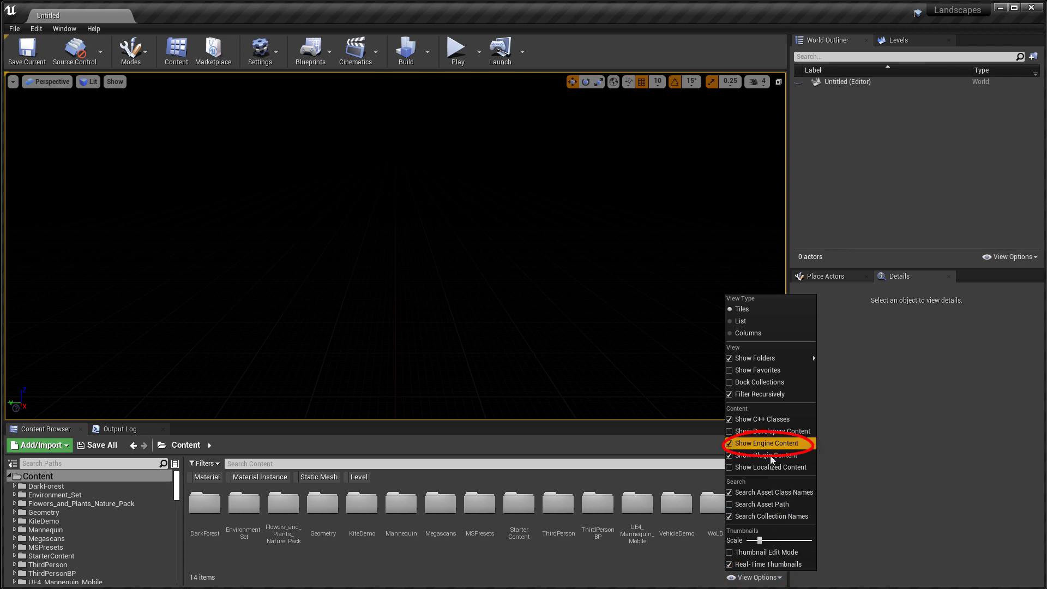
click(621, 573)
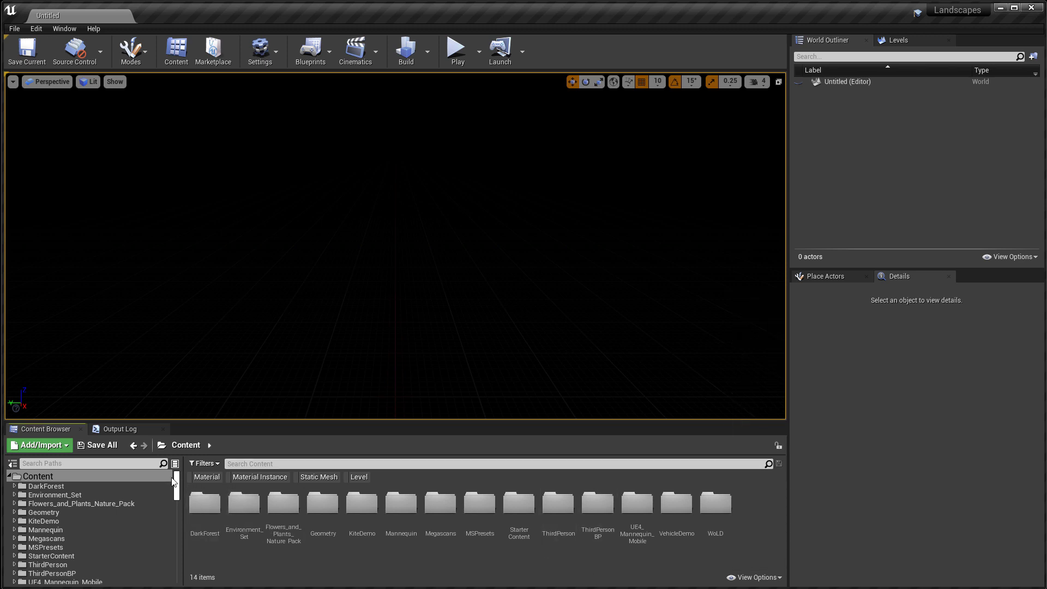
Open the MapTemplates folder under Engine Content in the Content Browser.
mouse_move(178, 486)
mouse_down()
mouse_move(185, 505)
mouse_move(185, 491)
mouse_up()
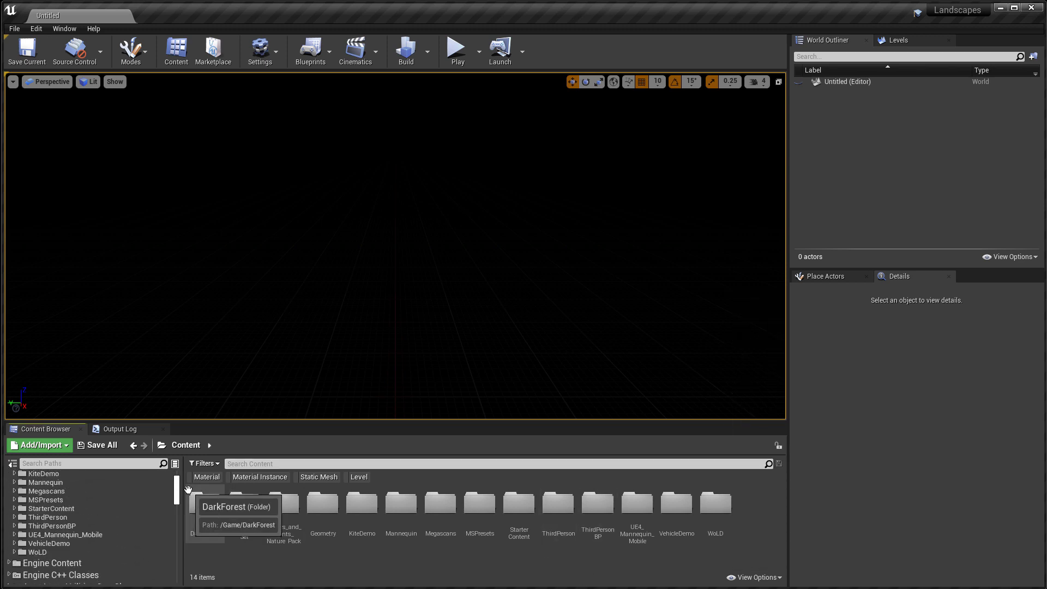
click(94, 565)
double_click(97, 560)
scroll(101, 545, down, 5)
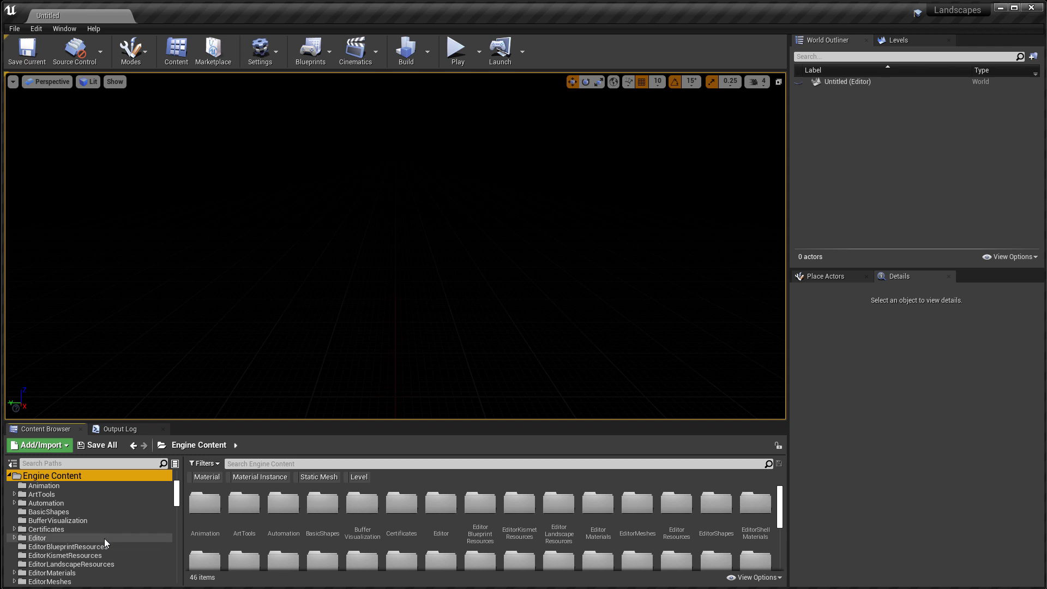
scroll(110, 534, down, 6)
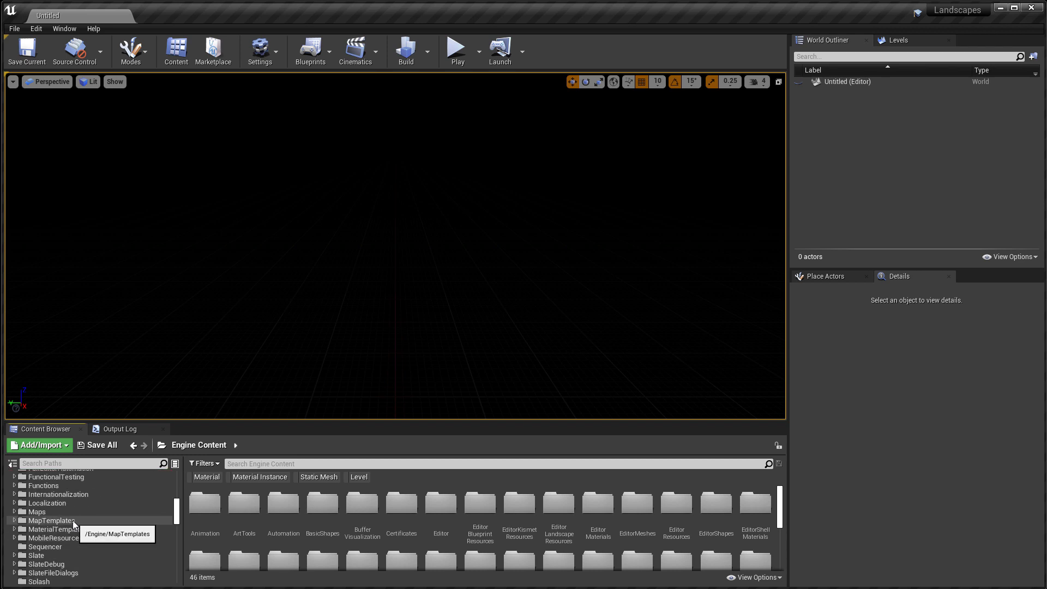
click(74, 521)
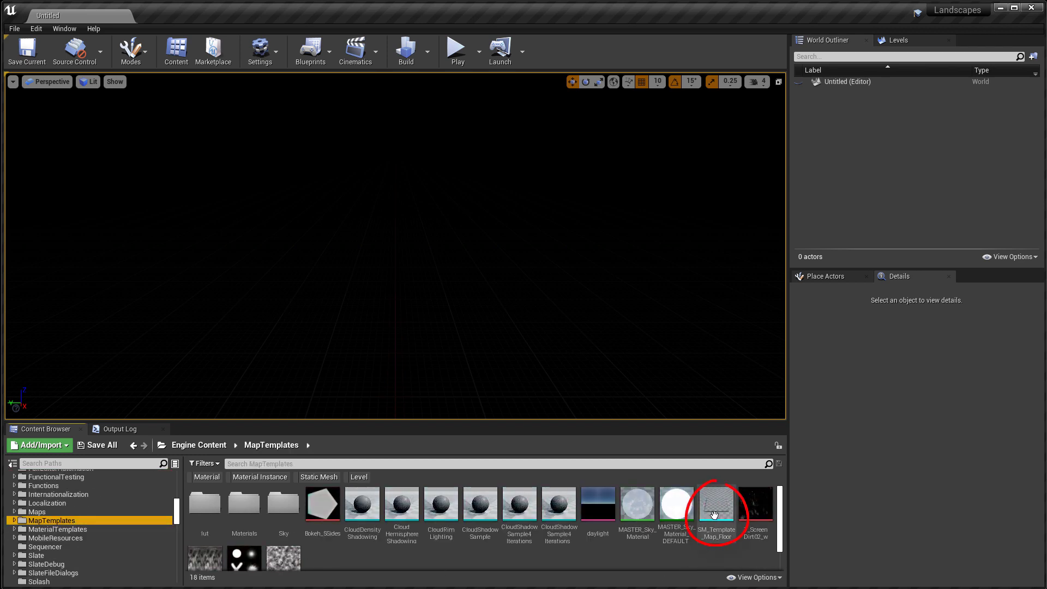
Place the SM_Template_Map_Floor mesh in the level and reset its location to the origin.
mouse_move(716, 507)
drag(716, 507, 541, 341)
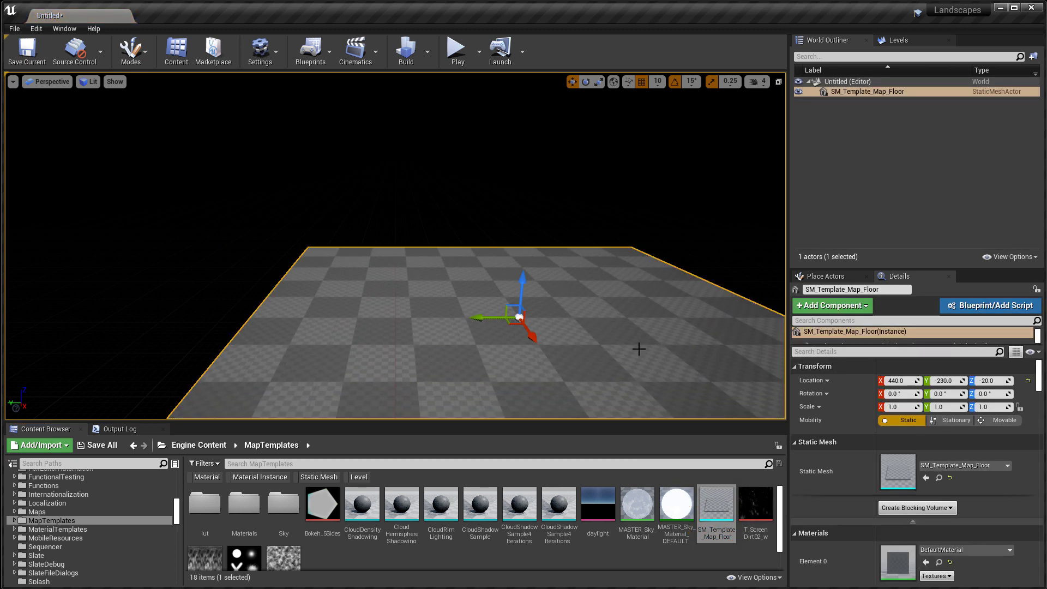
click(1028, 380)
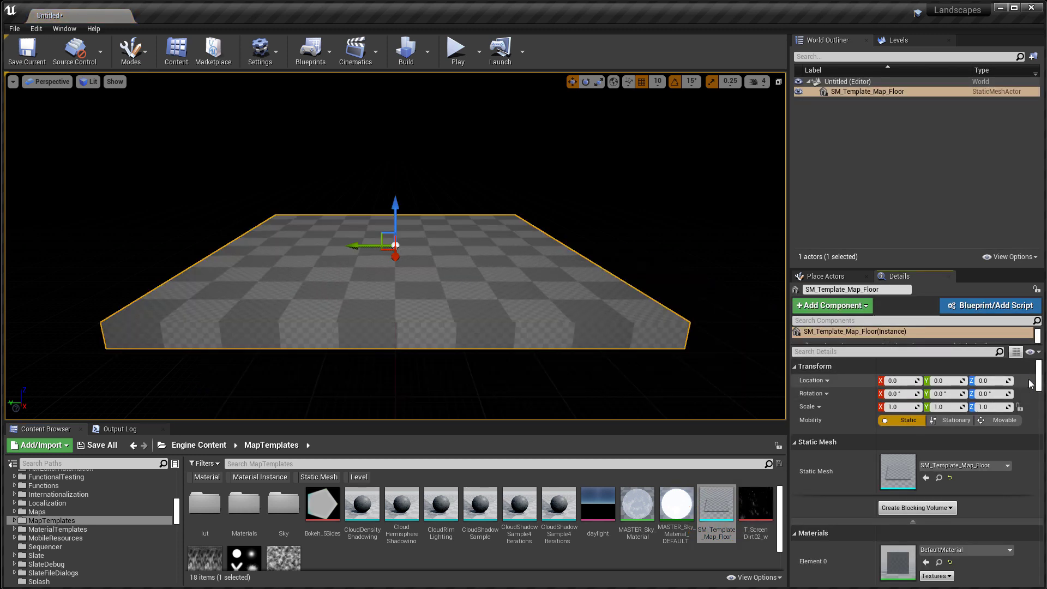
right_drag(603, 285, 558, 295)
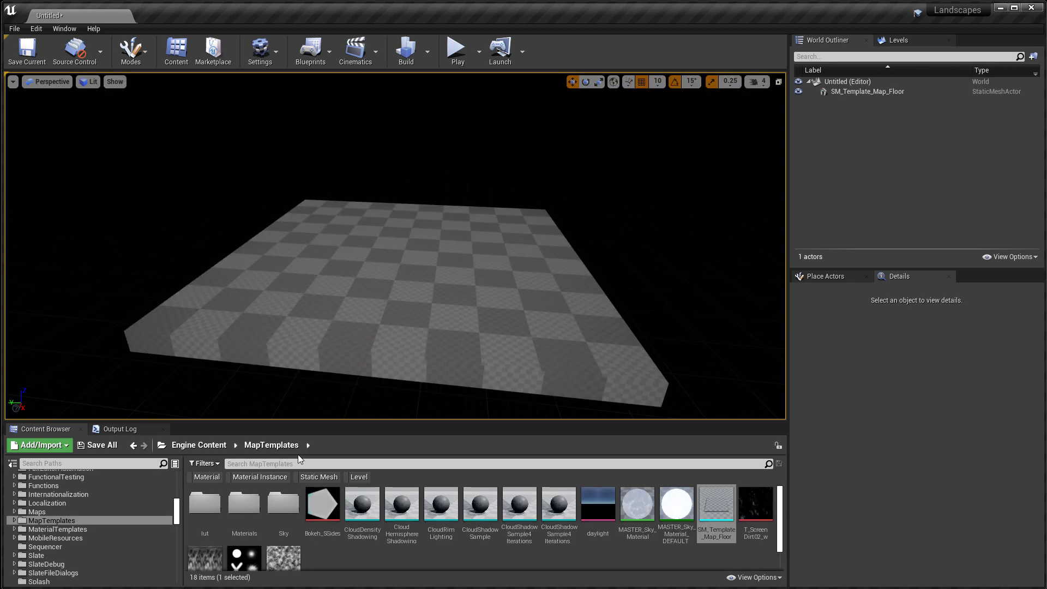
Place the SM_MatPreviewMesh_01 mesh from the engine's EngineMeshes folder on the floor.
scroll(87, 500, up, 4)
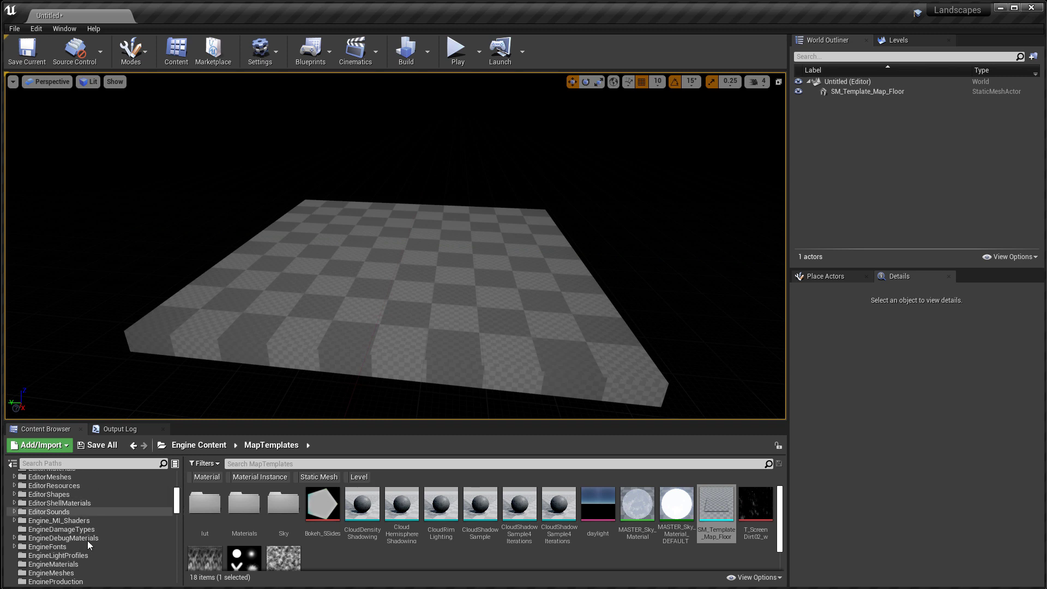
click(87, 572)
mouse_move(598, 507)
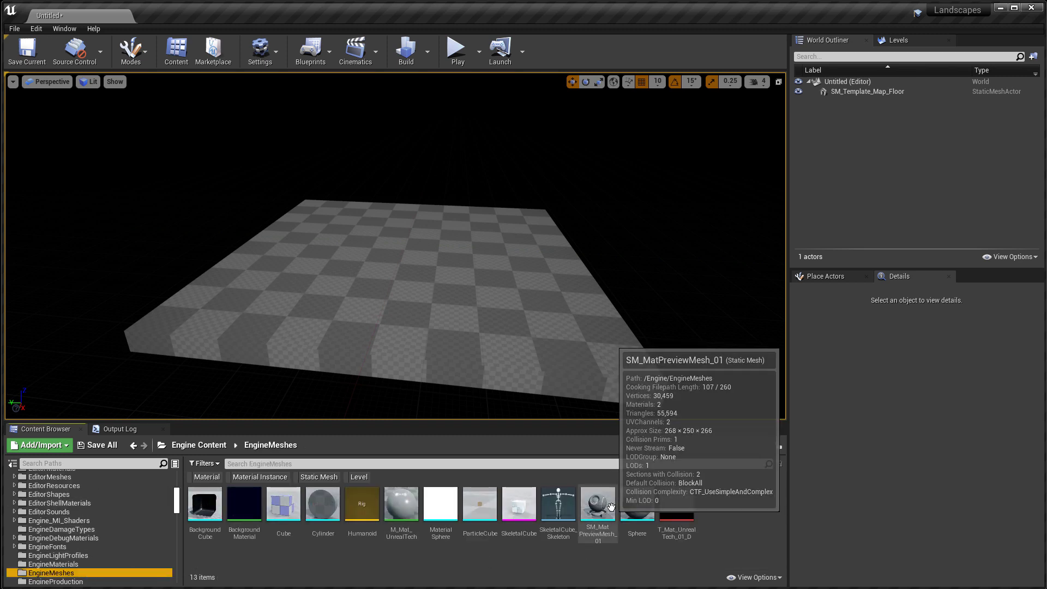
drag(598, 508, 495, 299)
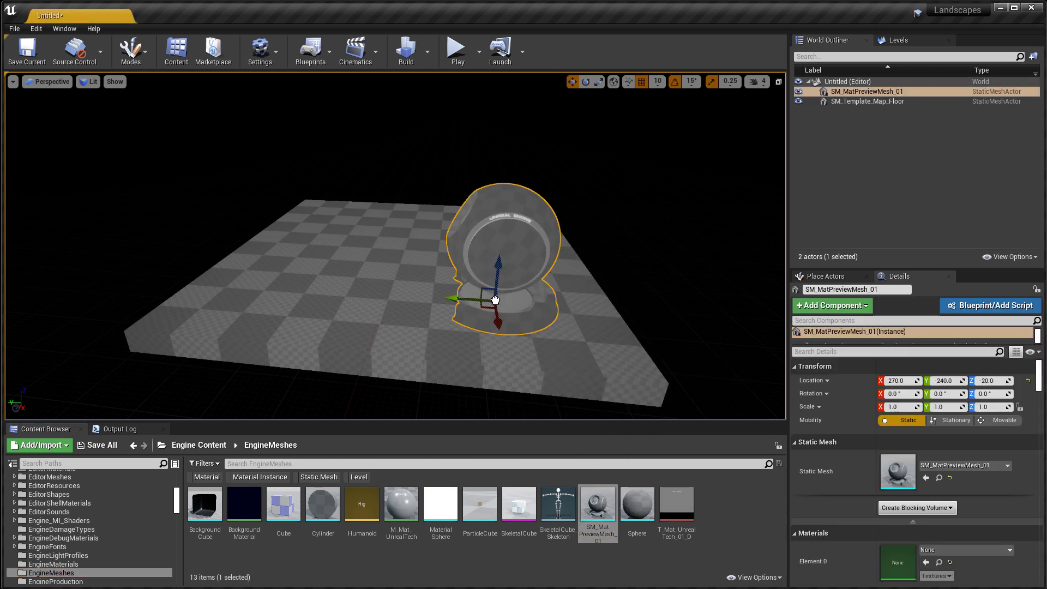
Delete the preview mesh and place SK_Mannequin_Mobile from the UE4_Mannequin_Mobile Mesh folder on the floor.
key(Delete)
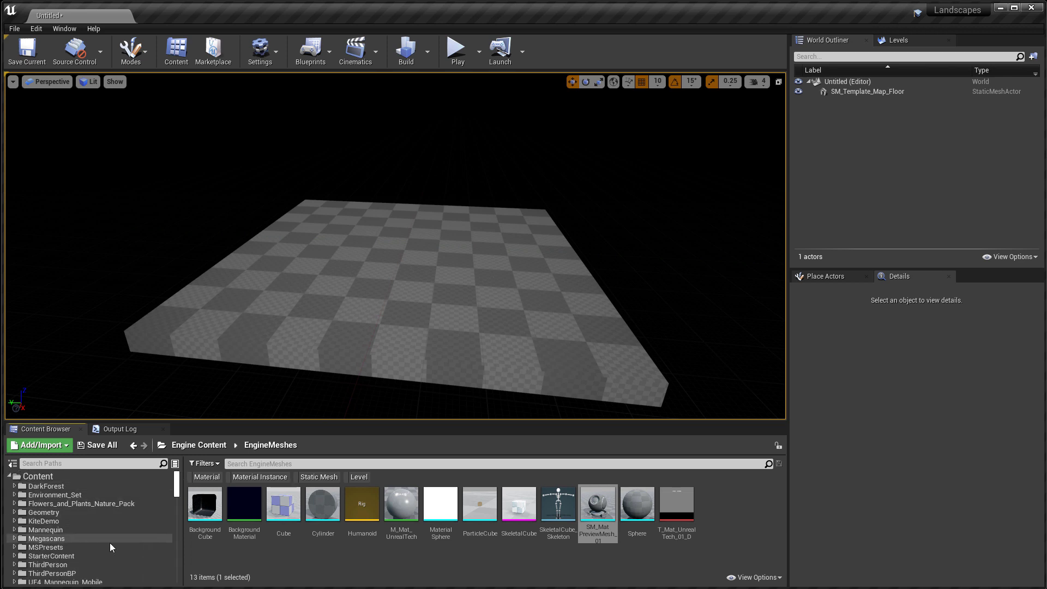
scroll(107, 548, down, 1)
click(109, 564)
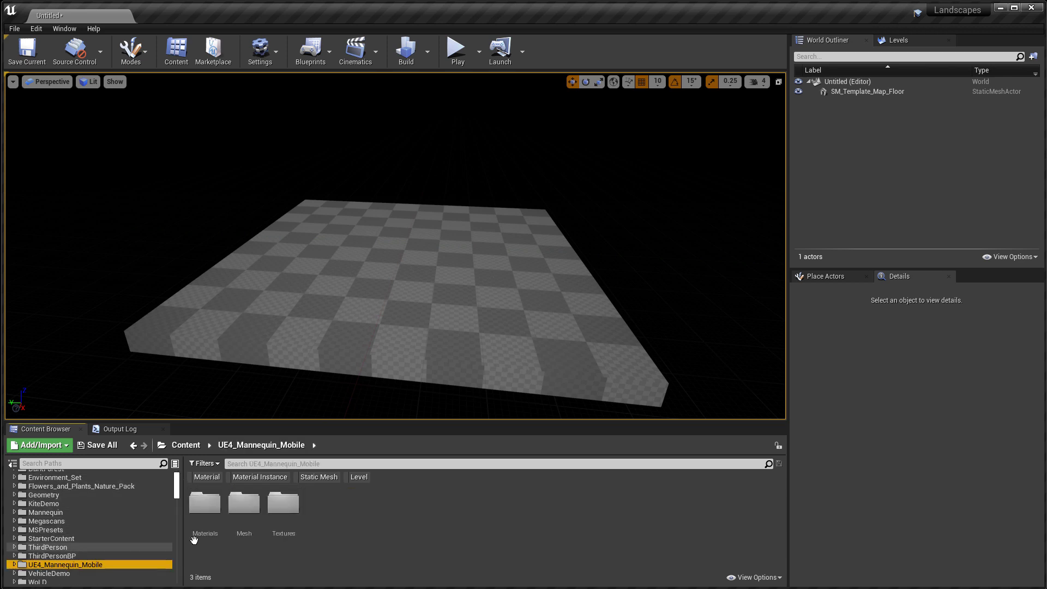
double_click(244, 503)
drag(212, 515, 437, 301)
Rotate the mannequin to 90° about the Z axis and deselect it.
key(e)
right_drag(636, 355, 612, 342)
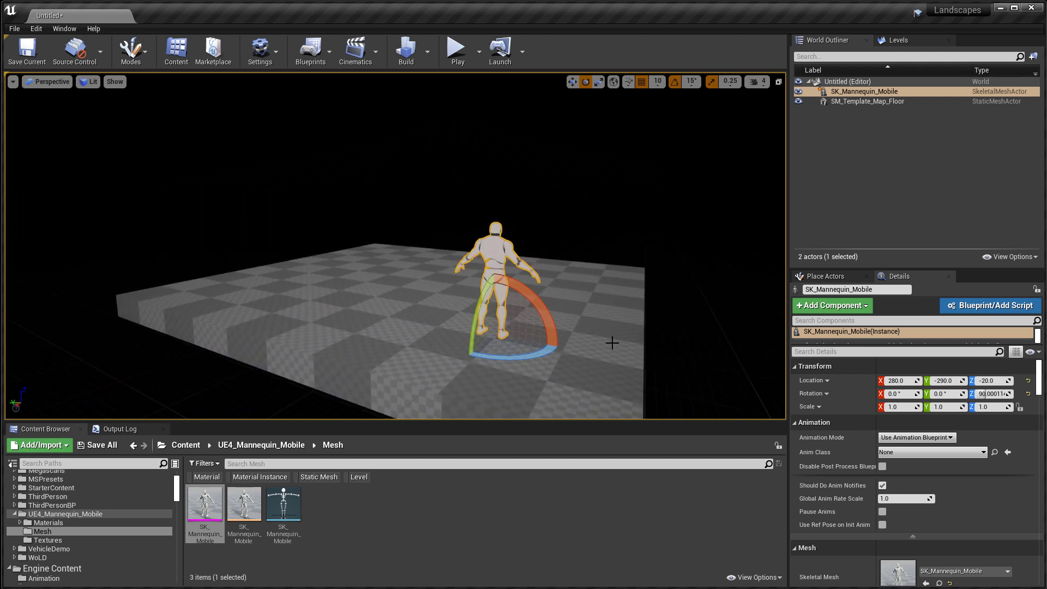
key(Escape)
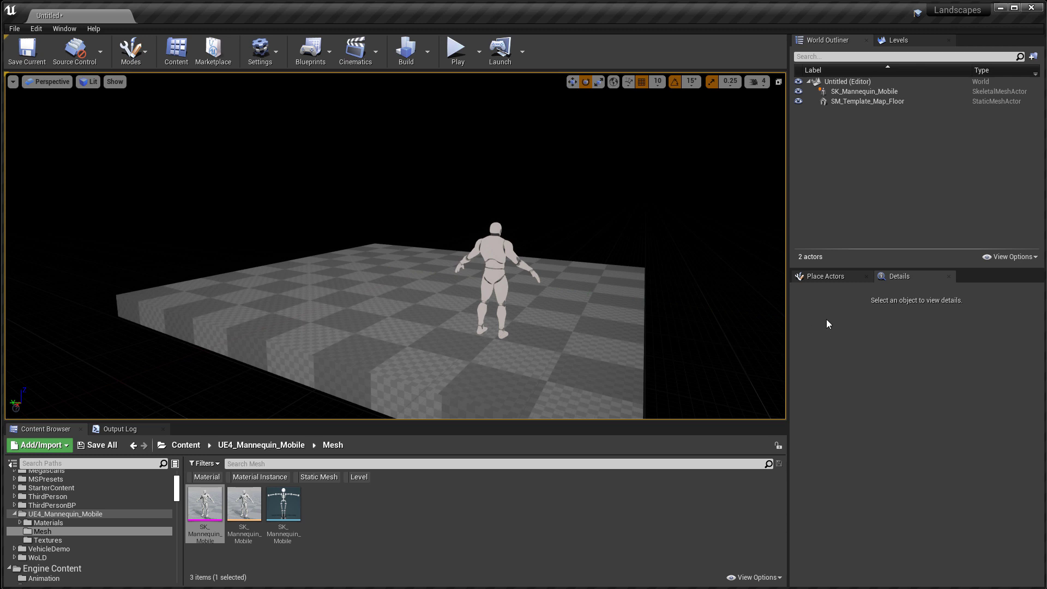
Place a Directional Light actor in the level near the mannequin.
click(832, 276)
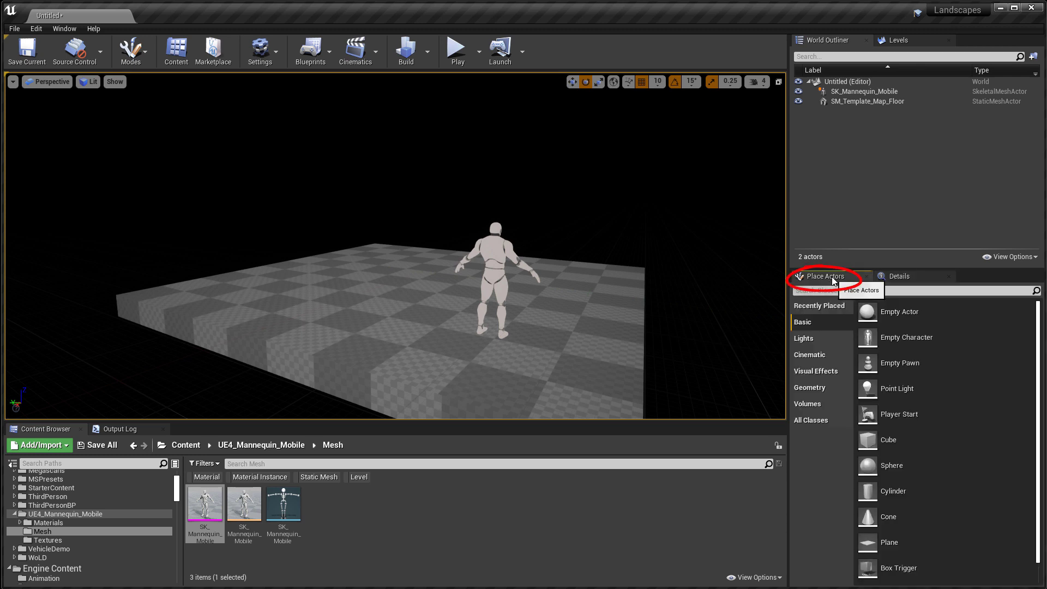
drag(826, 276, 18, 120)
drag(37, 78, 812, 276)
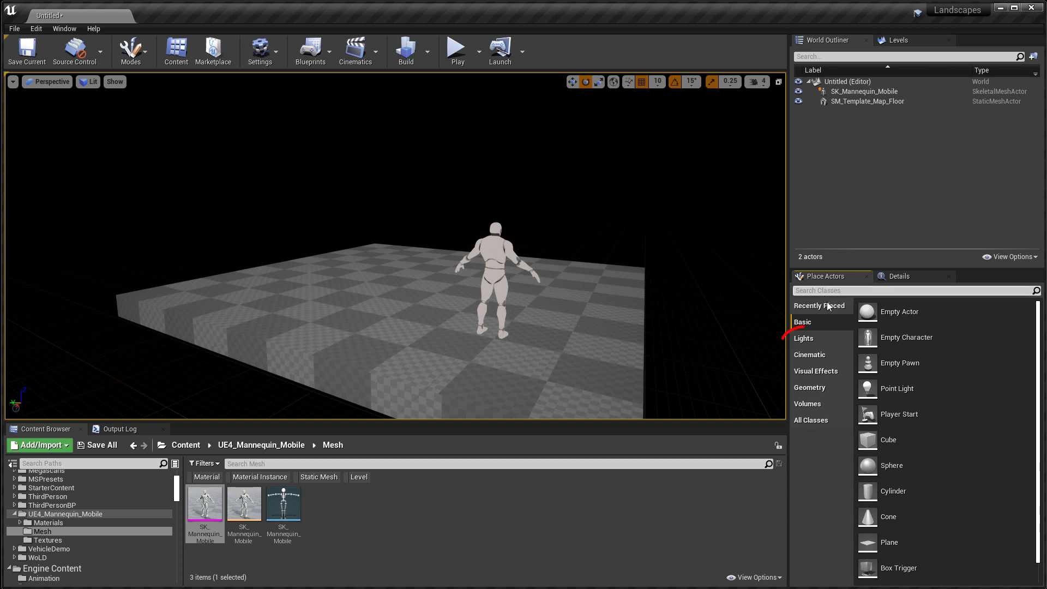
click(829, 340)
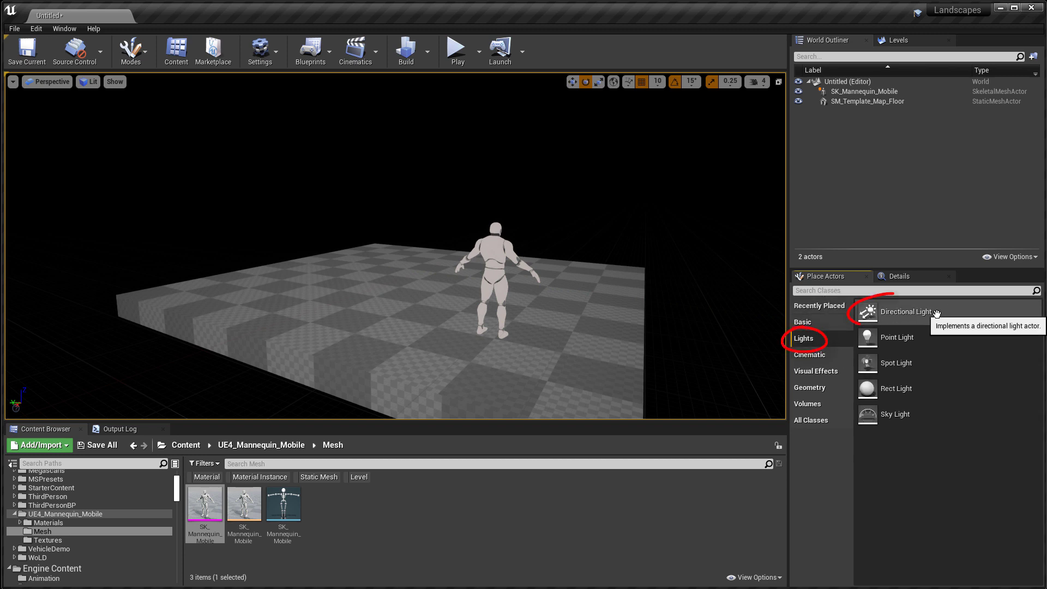
mouse_move(894, 312)
mouse_down()
mouse_move(408, 292)
mouse_move(432, 272)
mouse_up()
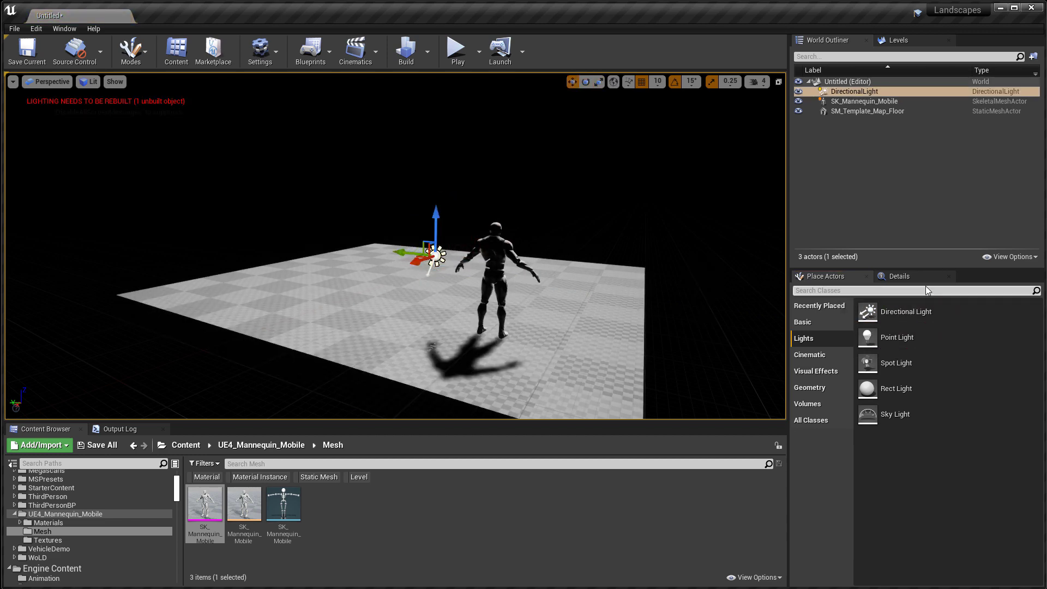
Set the directional light's mobility to Movable and its intensity to 1 lux.
click(899, 276)
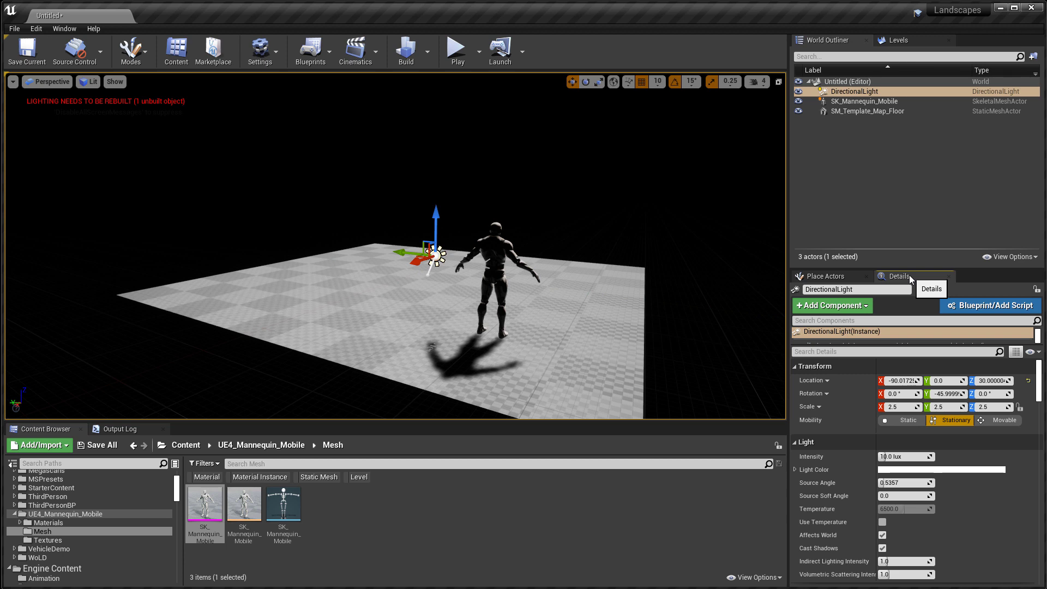
click(1005, 423)
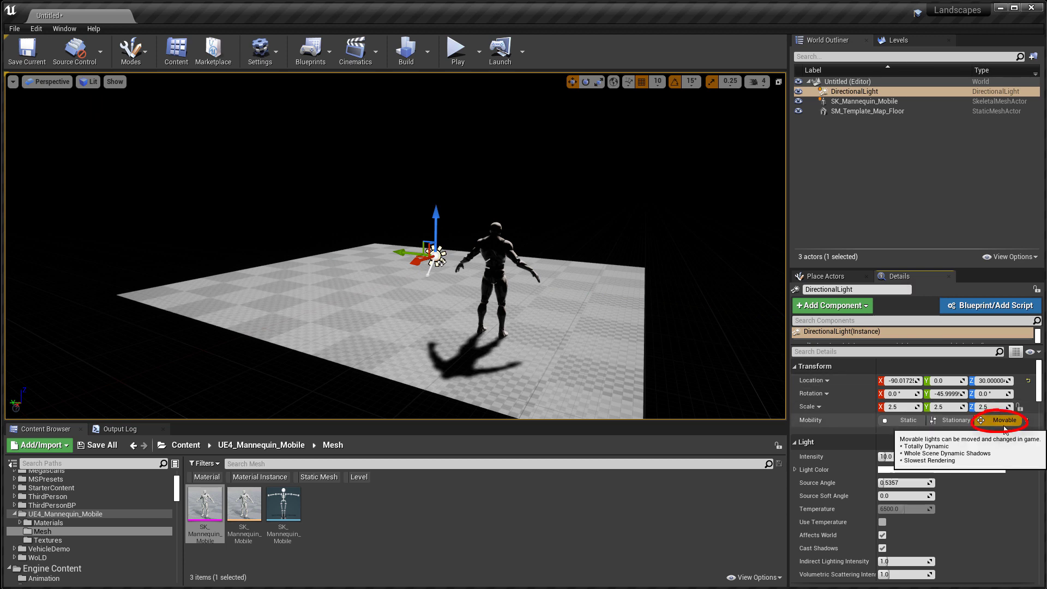
click(903, 456)
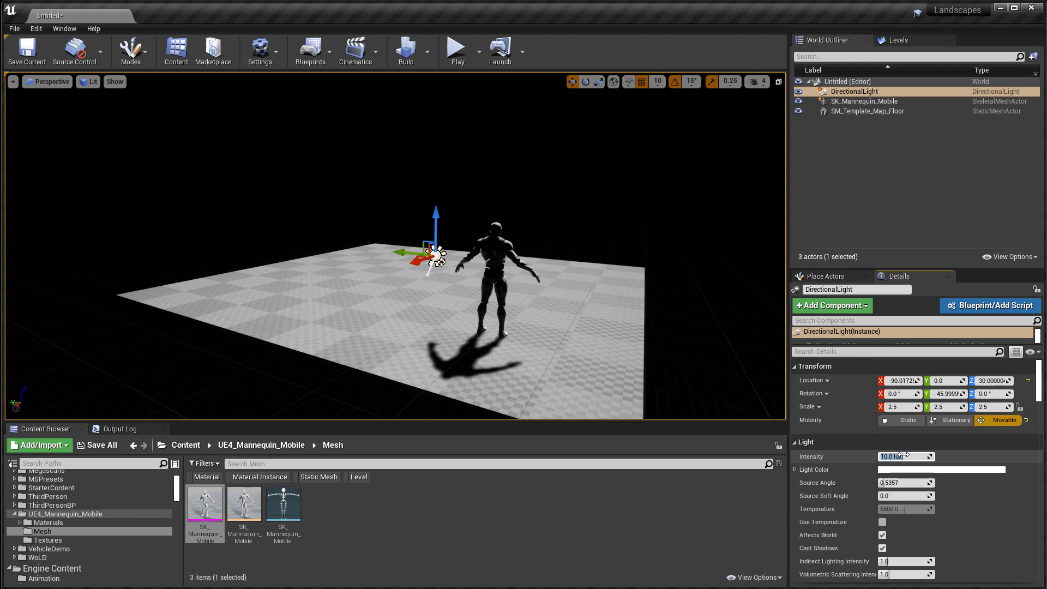
text(1)
key(Return)
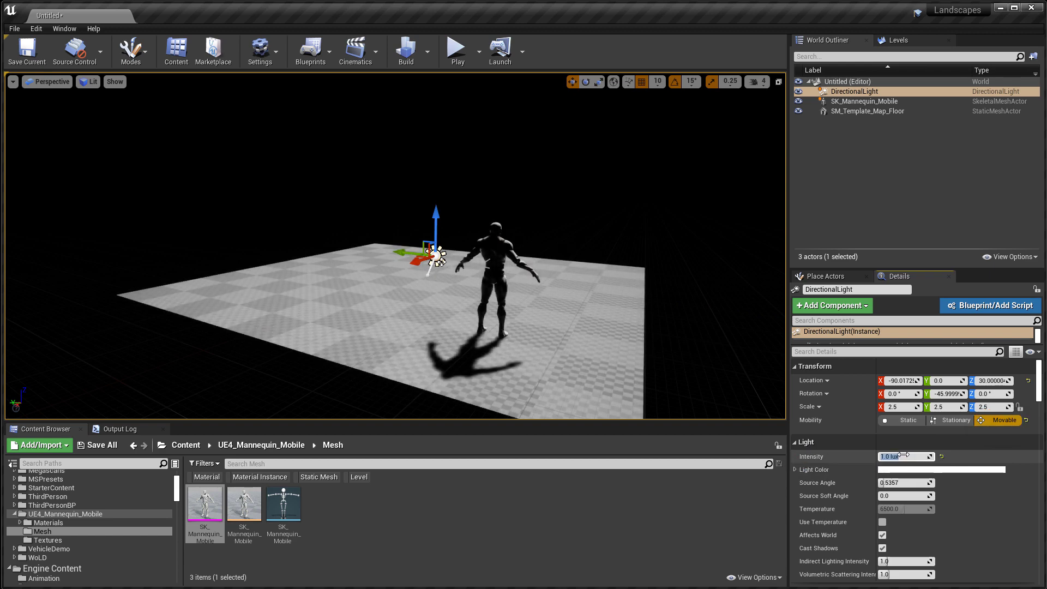
Enable Atmosphere Sun Light and Cast Cloud Shadows for the directional light.
drag(1040, 377, 1039, 499)
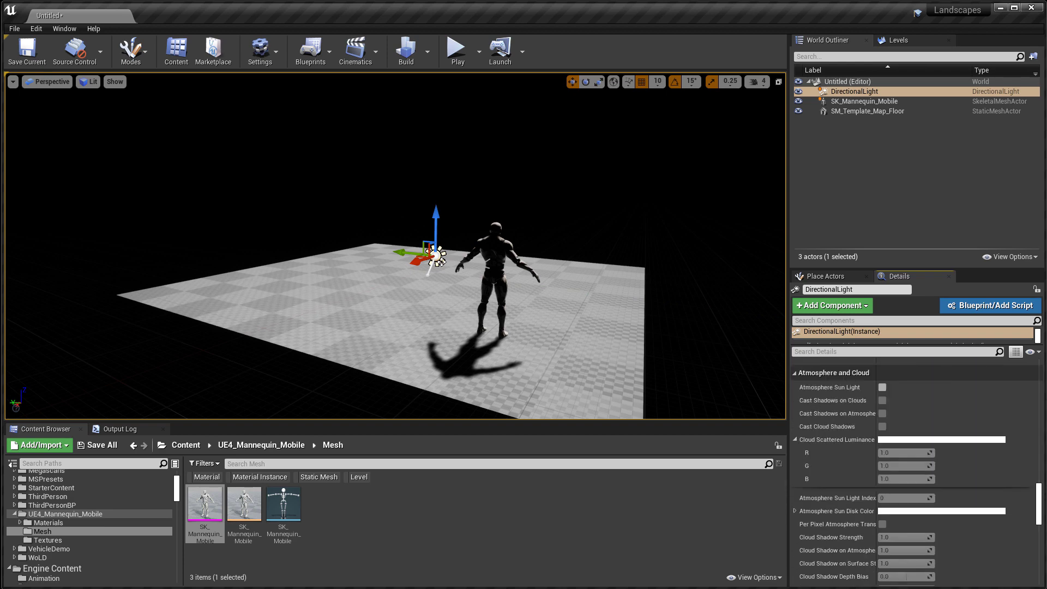
click(882, 388)
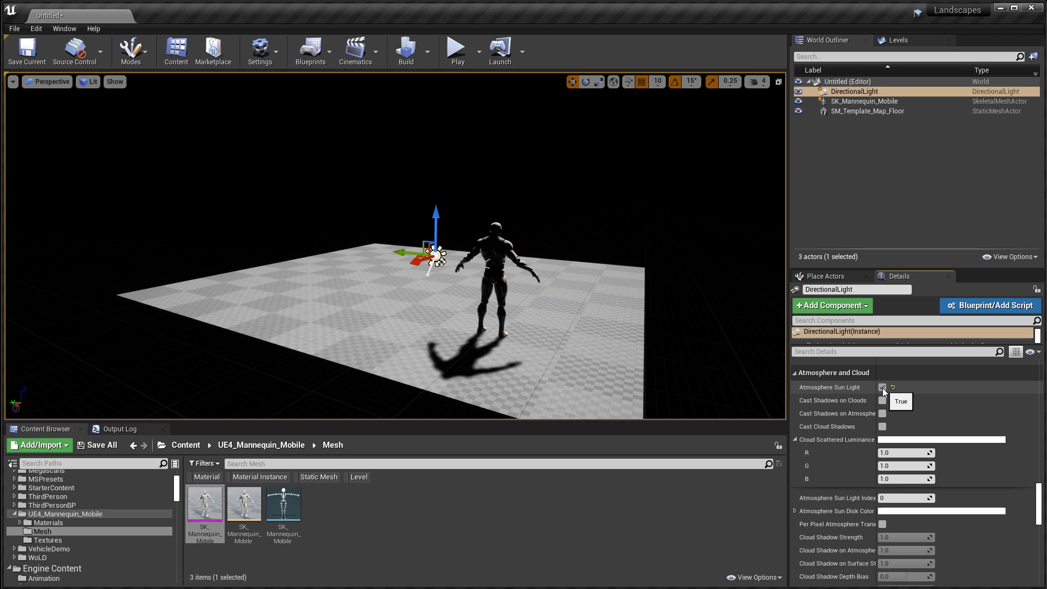
click(882, 428)
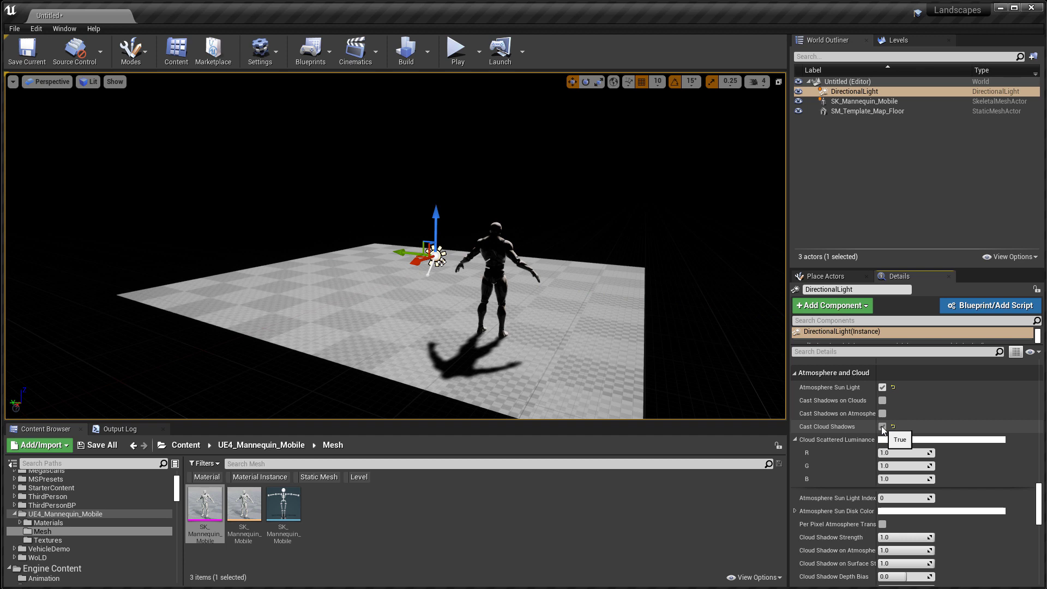
Set the directional light's Cloud Shadow Extent to 100.
drag(876, 508, 899, 507)
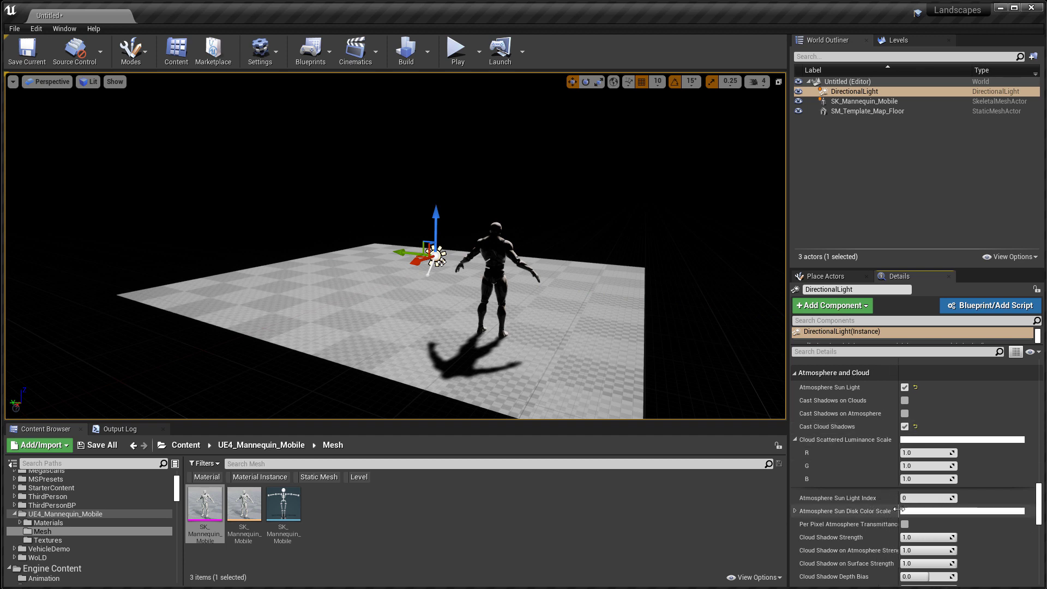
scroll(899, 508, down, 2)
scroll(898, 508, down, 2)
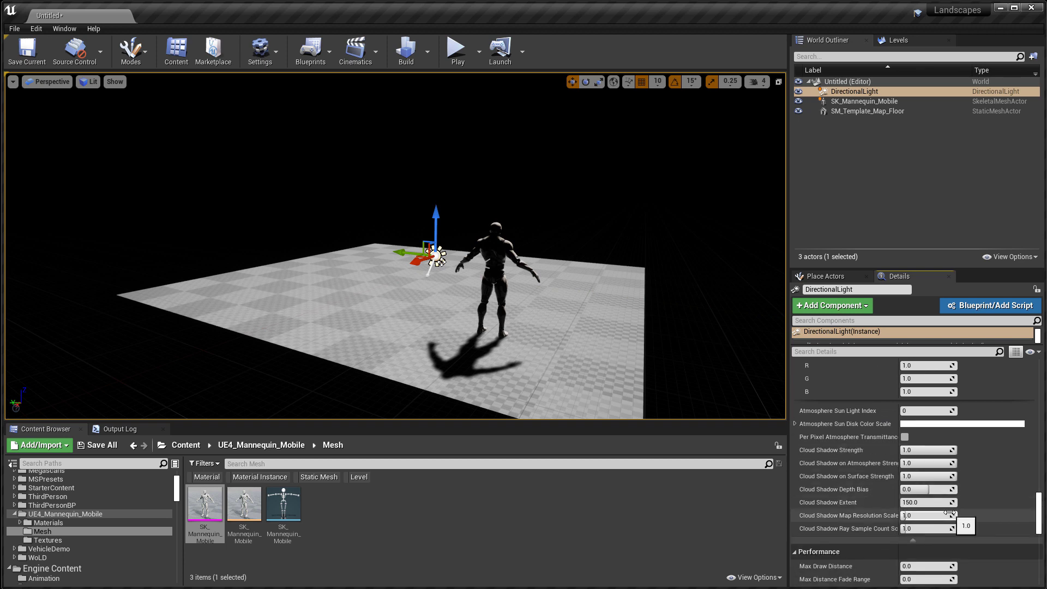
click(933, 502)
text(100)
key(Return)
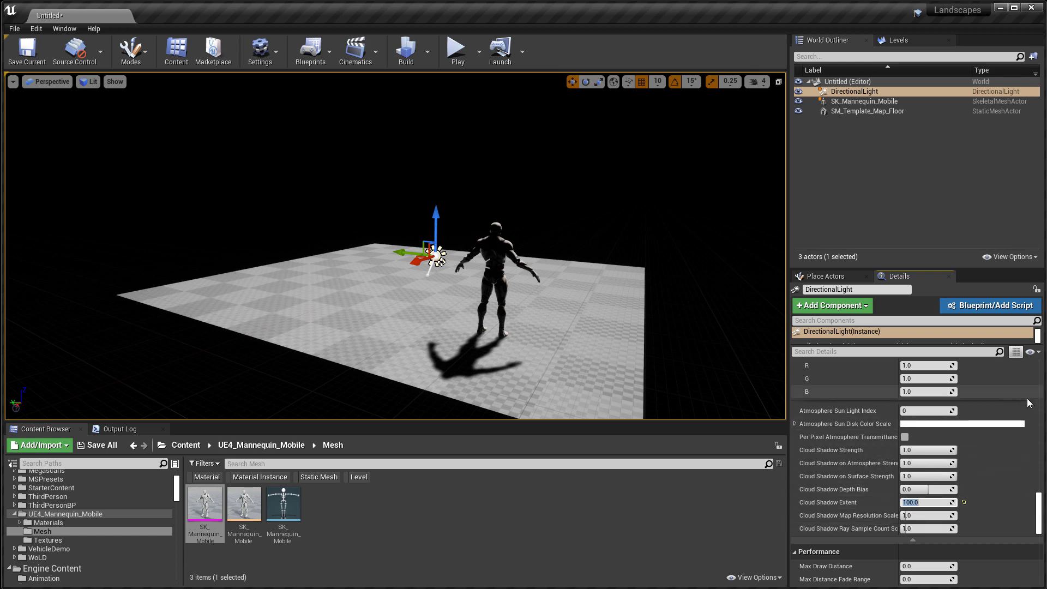
drag(1040, 507, 1045, 363)
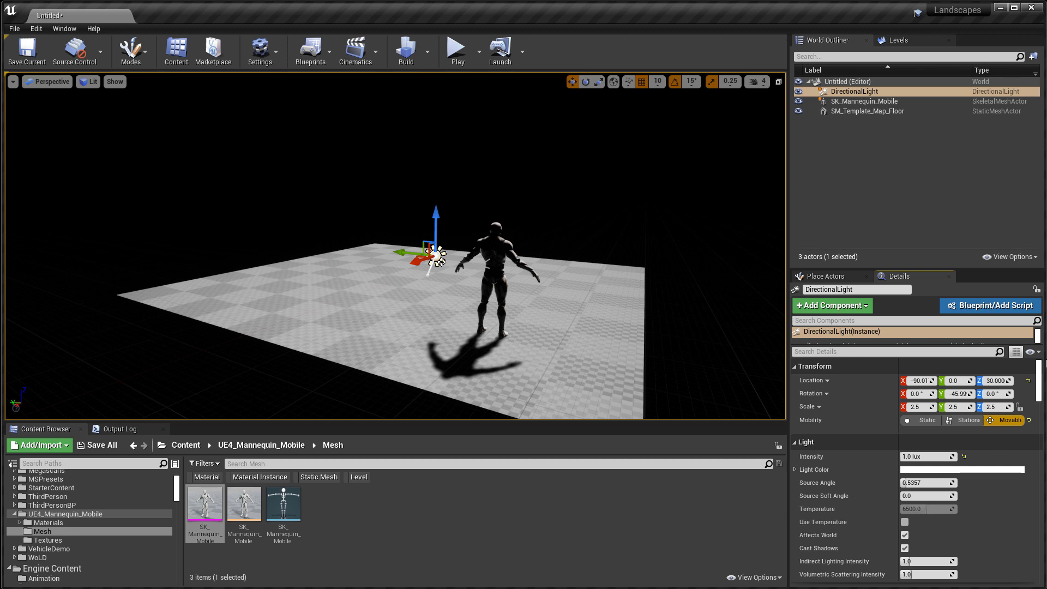
Place a Sky Atmosphere actor from the visual effects actors in the level.
click(824, 277)
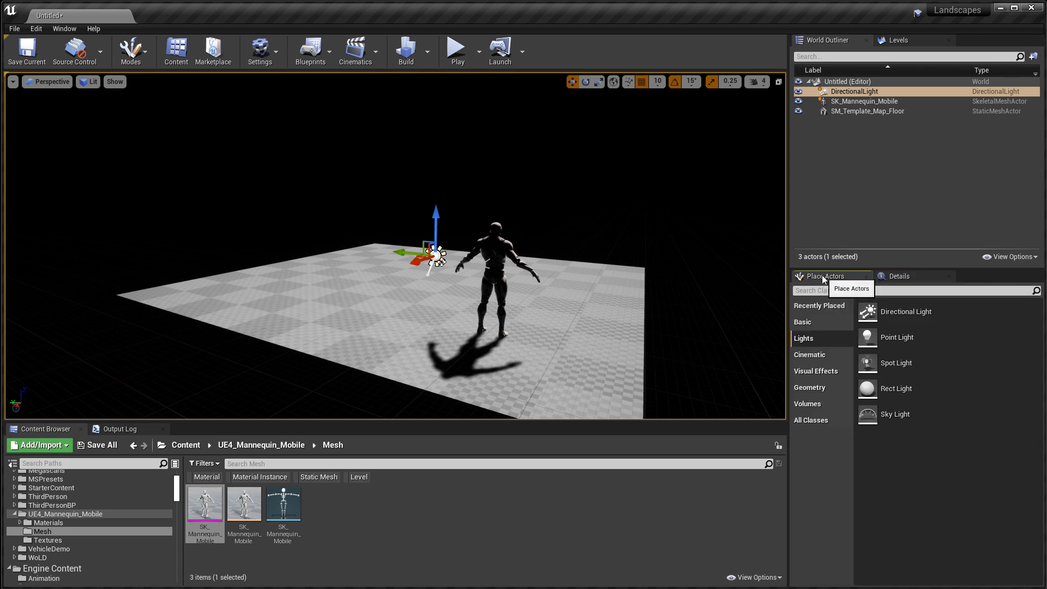
click(829, 372)
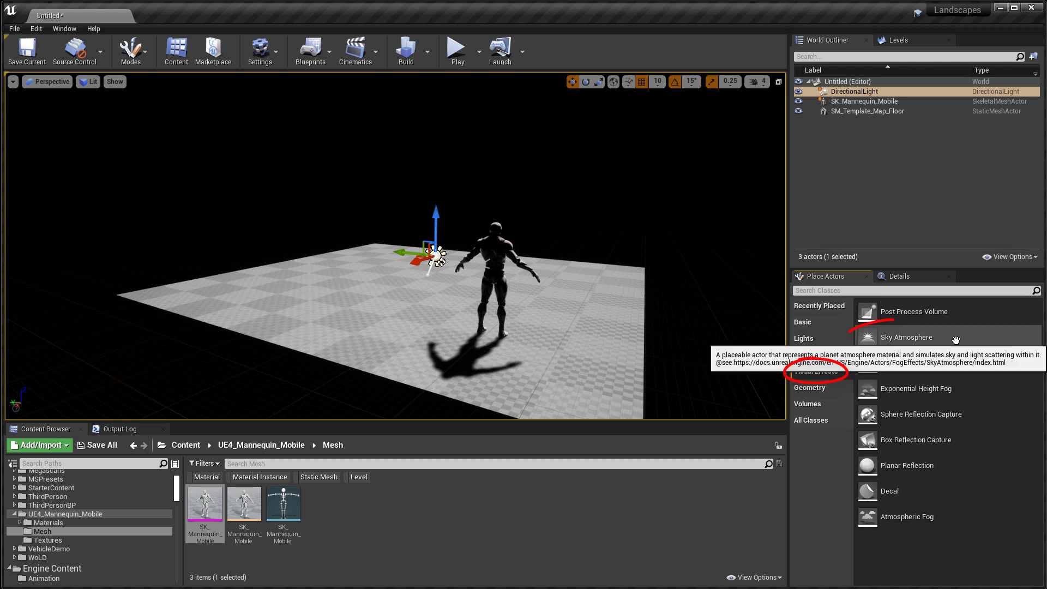
drag(955, 340, 450, 274)
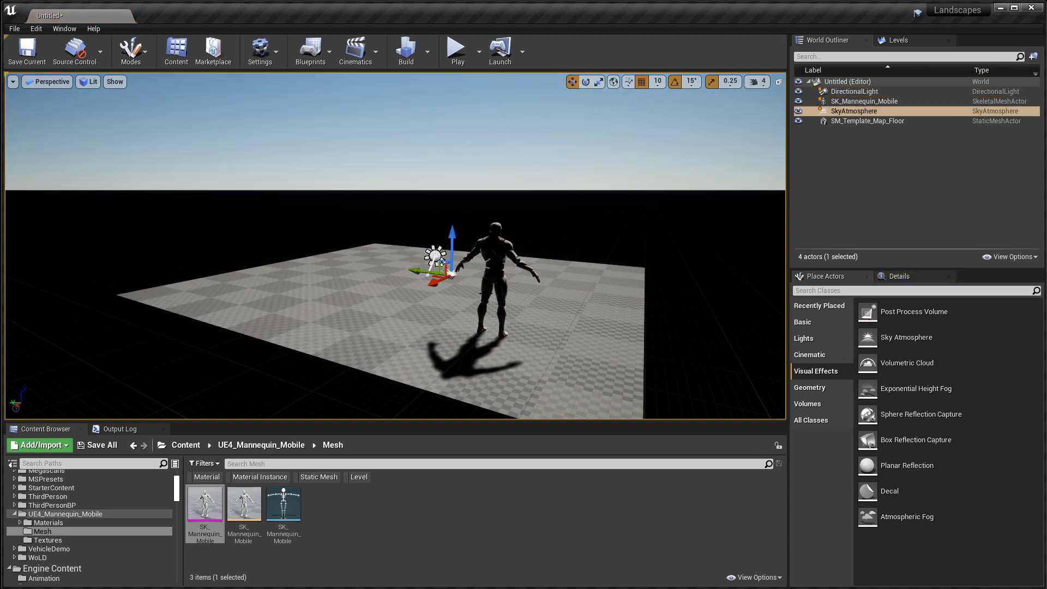
right_drag(533, 311, 494, 241)
right_drag(481, 334, 424, 321)
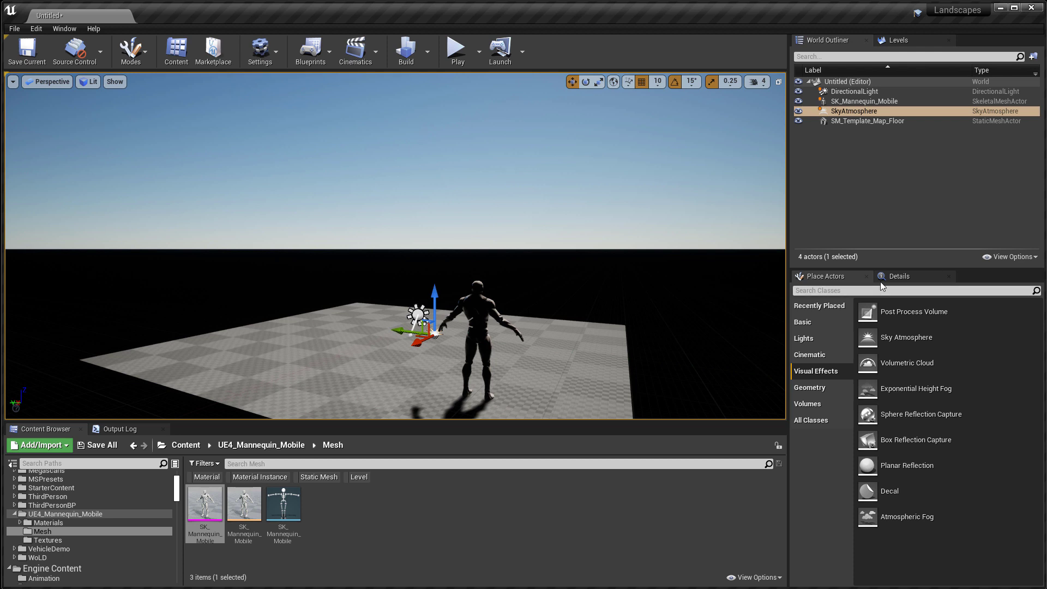
Set the sky atmosphere's Trace Sample Count Scale to 4.
click(917, 276)
scroll(921, 403, down, 3)
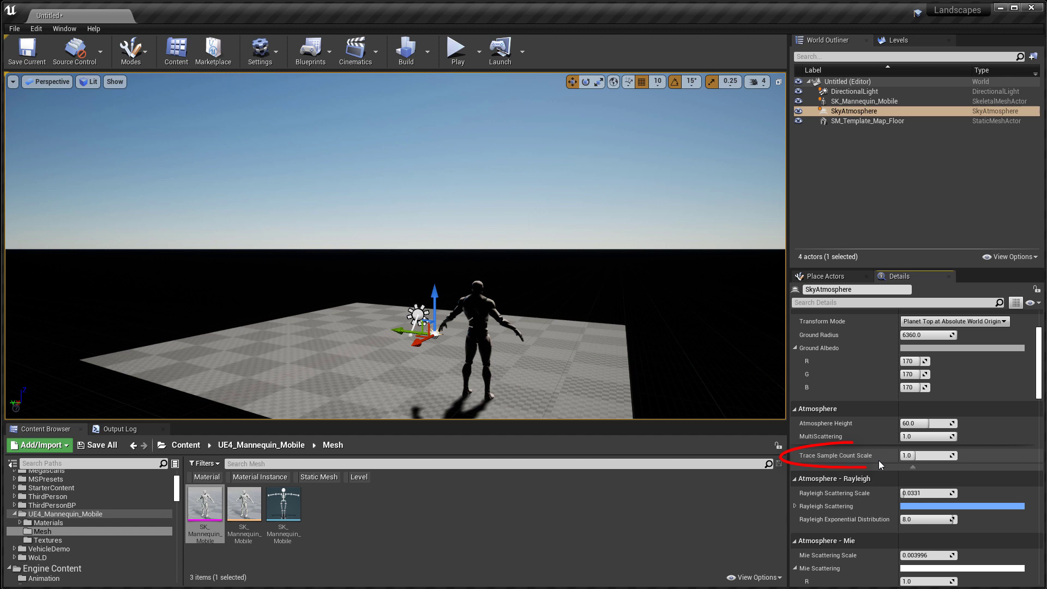
click(934, 456)
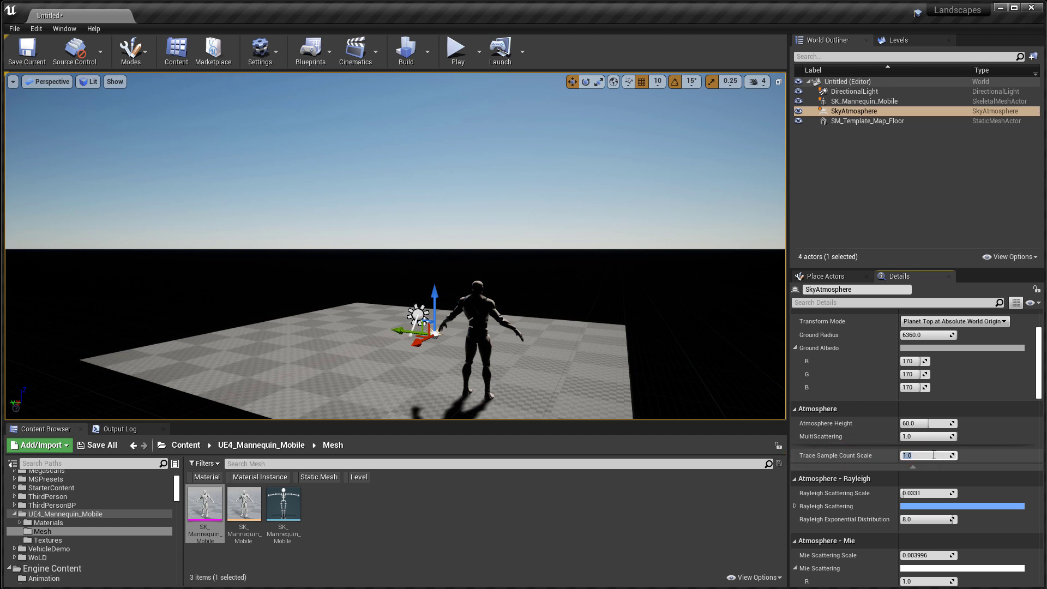
text(4)
key(Return)
right_drag(702, 357, 714, 305)
right_drag(412, 342, 399, 381)
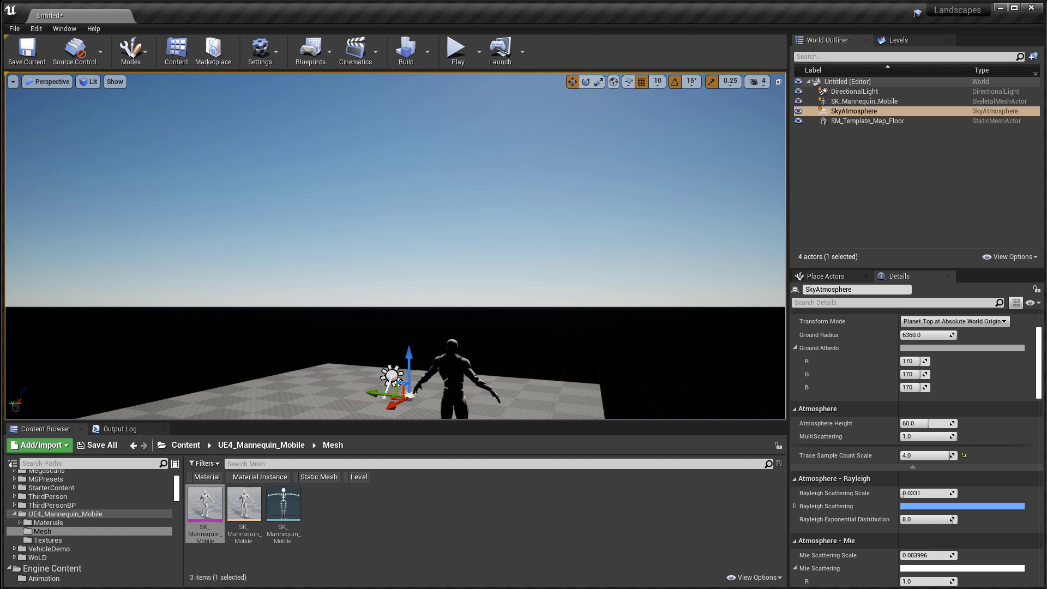
Interactively move the sun down towards the horizon and sideways, and raise it high above the scene again.
key(ctrl+l)
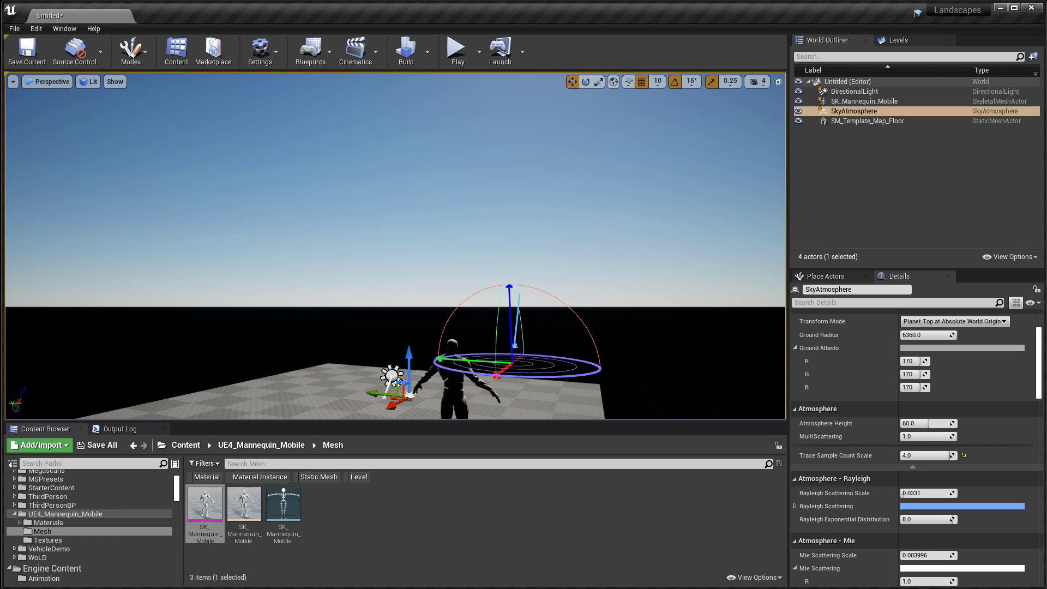
key(ctrl+l)
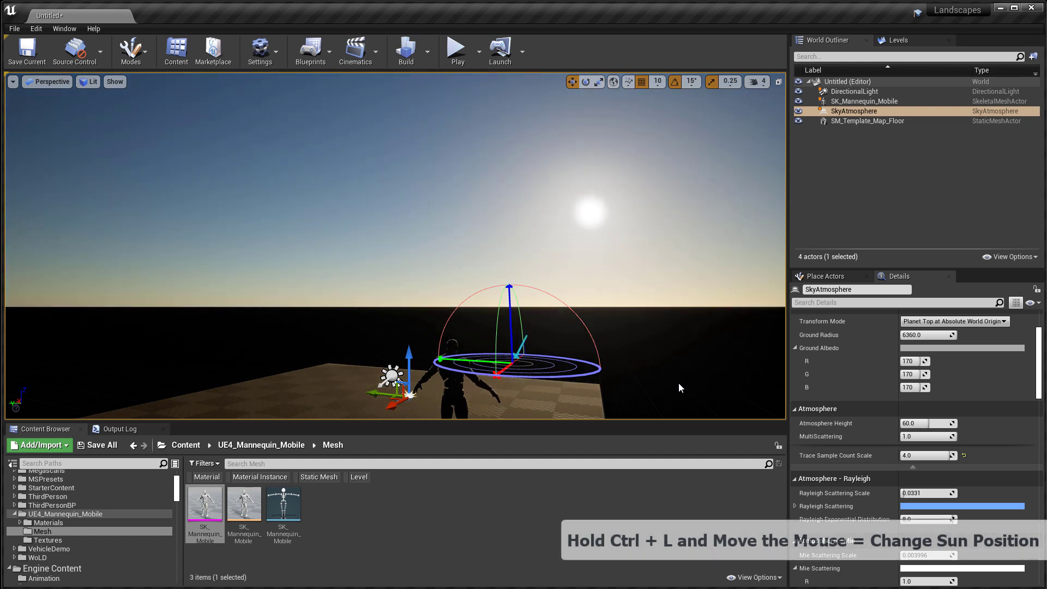
key(ctrl+l)
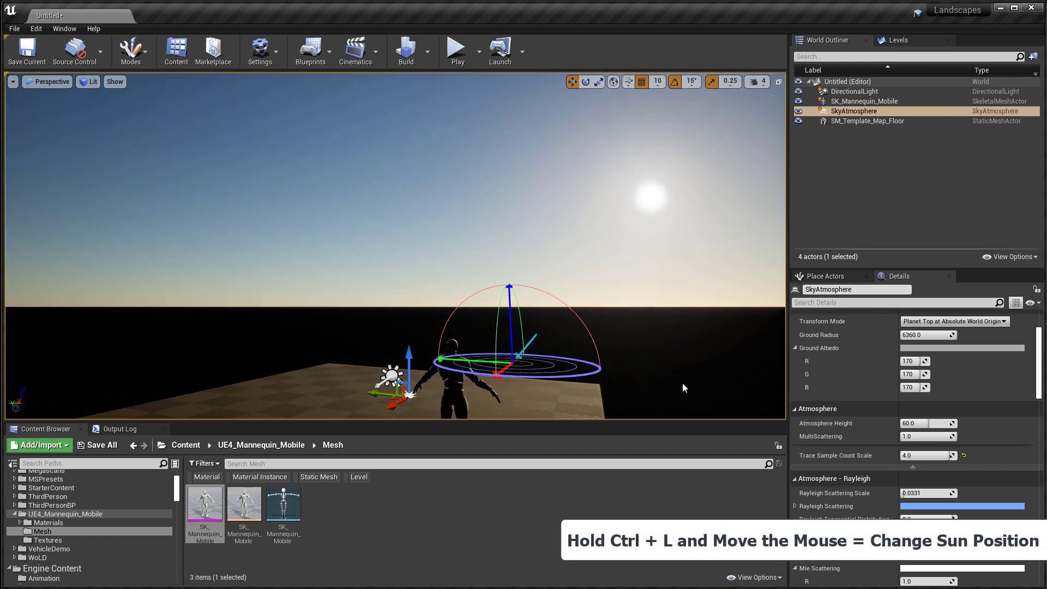
key(ctrl+l)
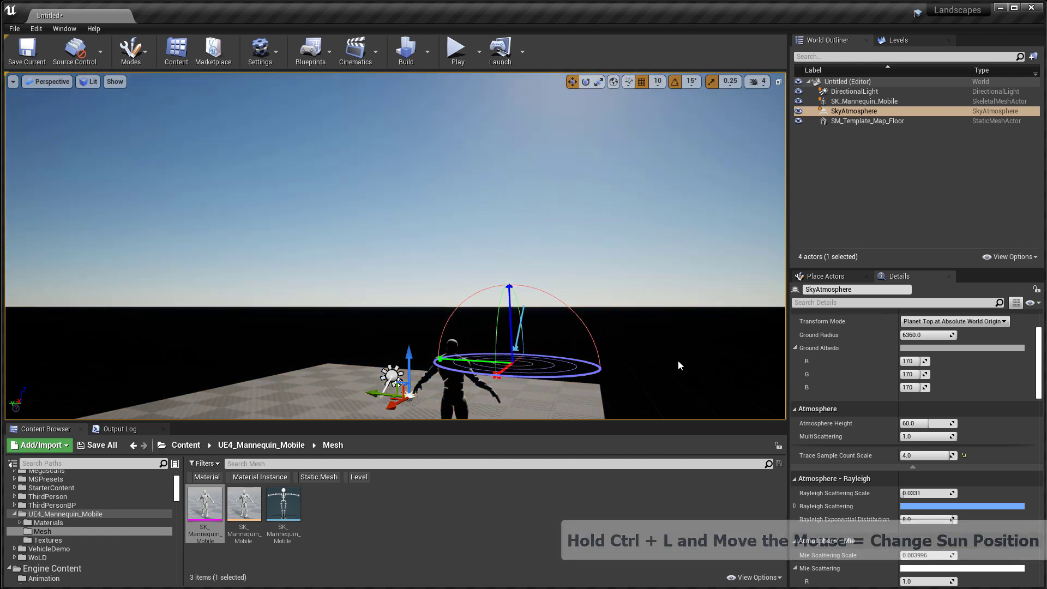
right_drag(676, 360, 649, 387)
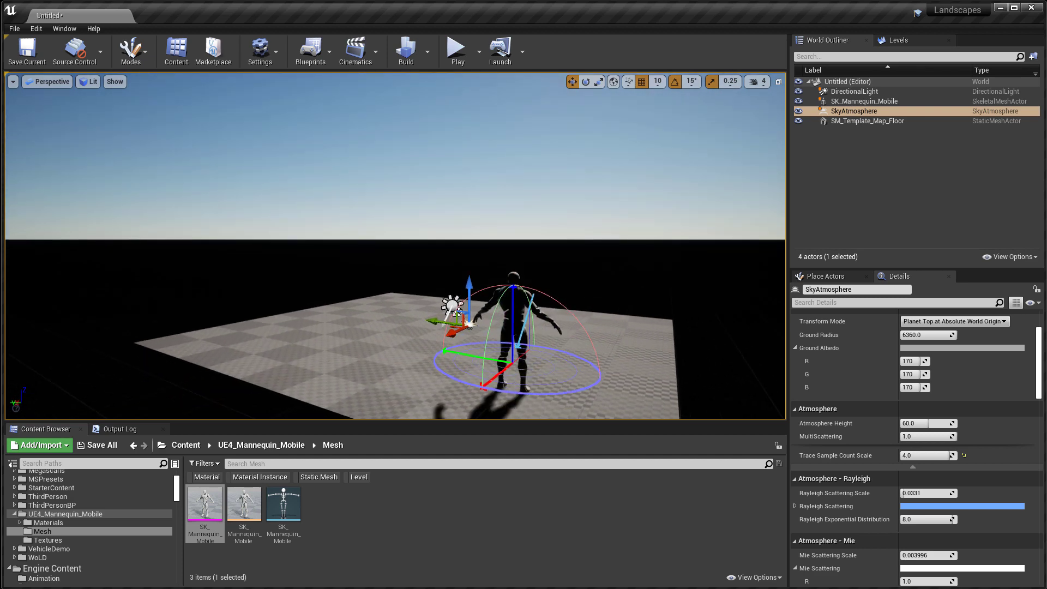
Place a Sky Light actor in the level near the mannequin.
click(834, 276)
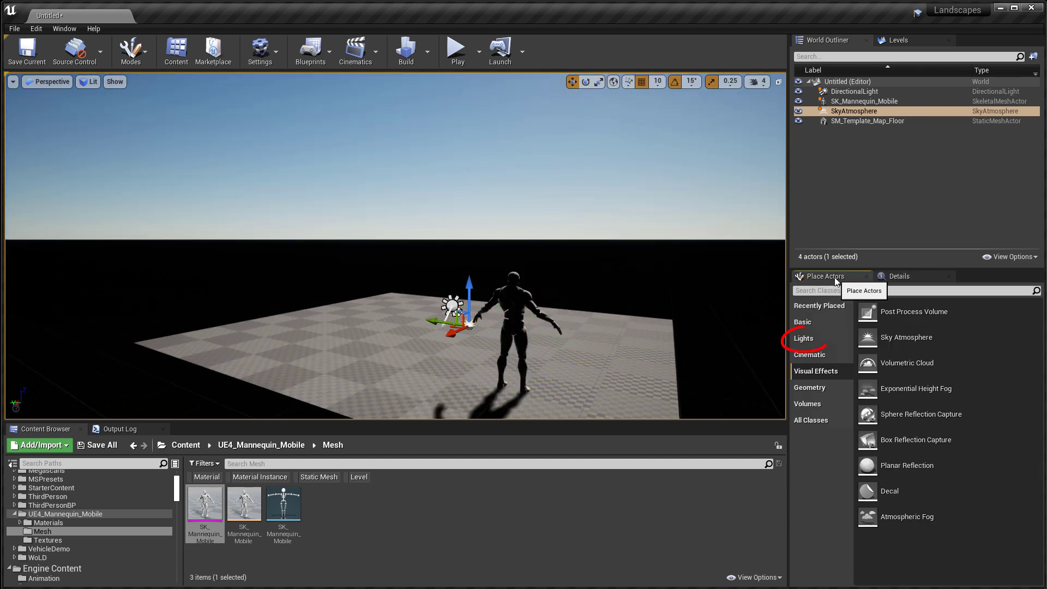
click(830, 338)
drag(914, 411, 511, 354)
right_drag(512, 354, 506, 374)
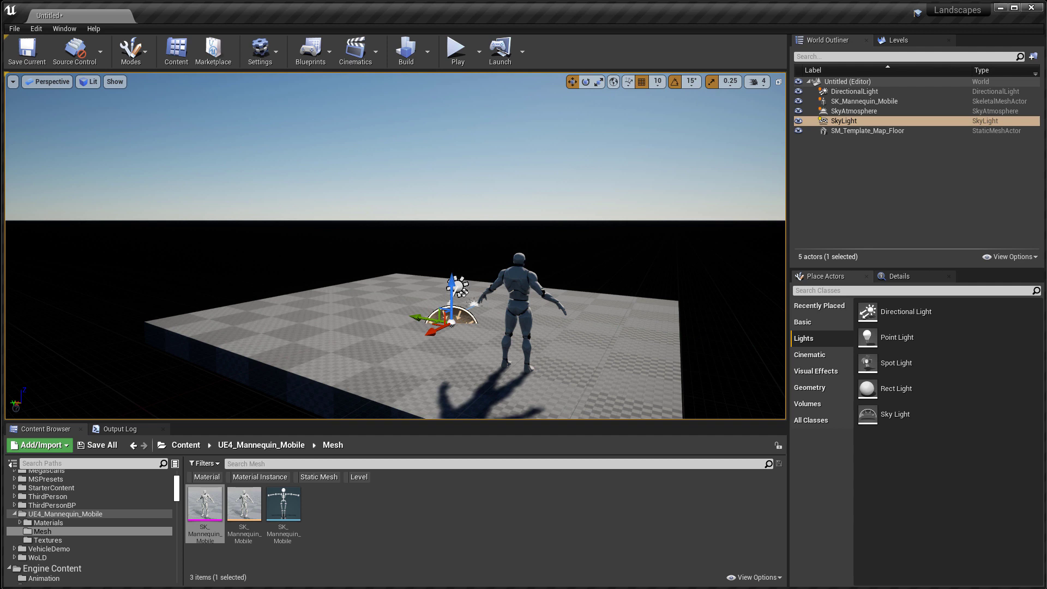